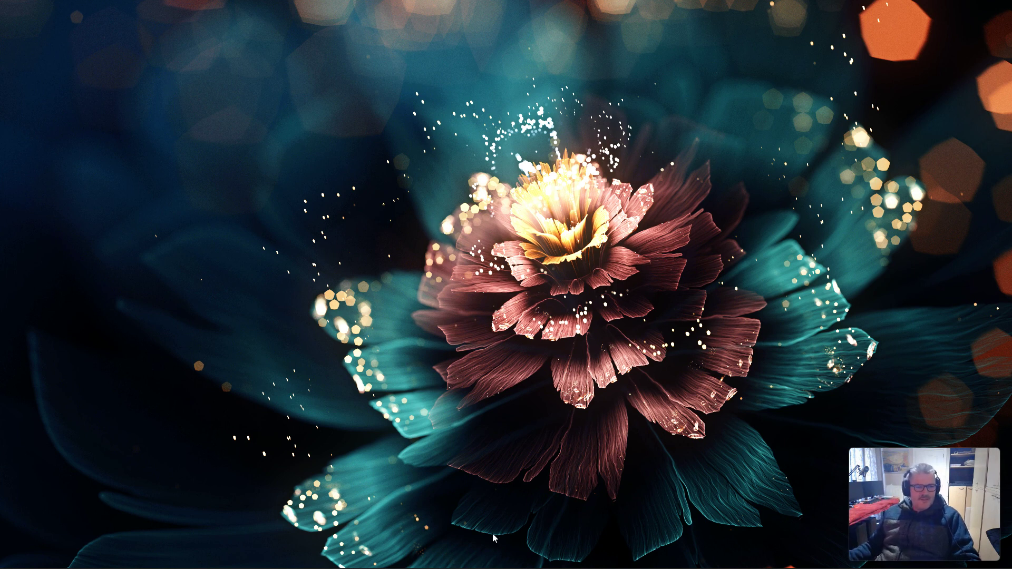
Step: Bring up the arcolinuxd.com SSD bay article in Edge, read through it, then minimize the browser
mouse_move(382, 567)
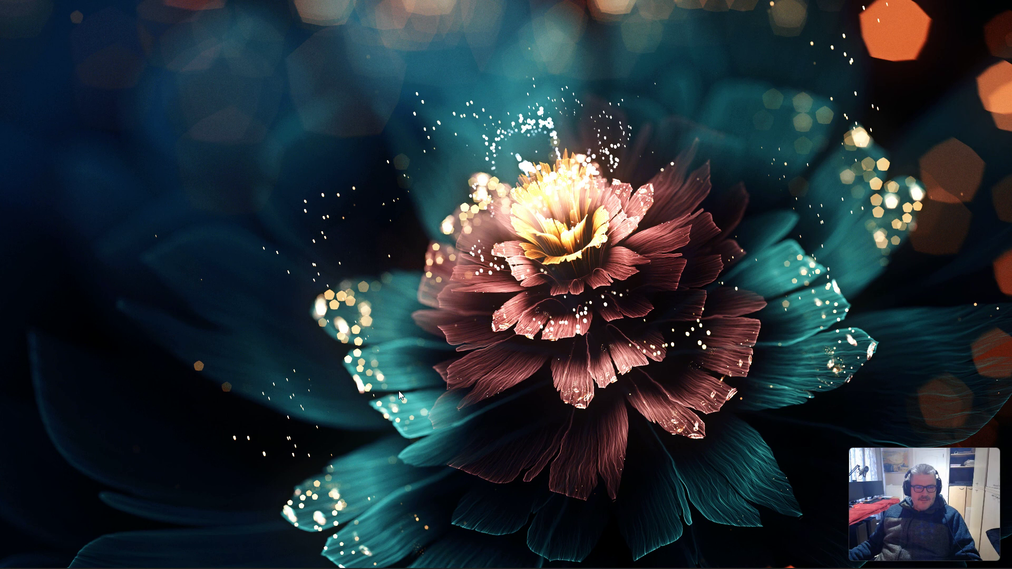
mouse_move(459, 567)
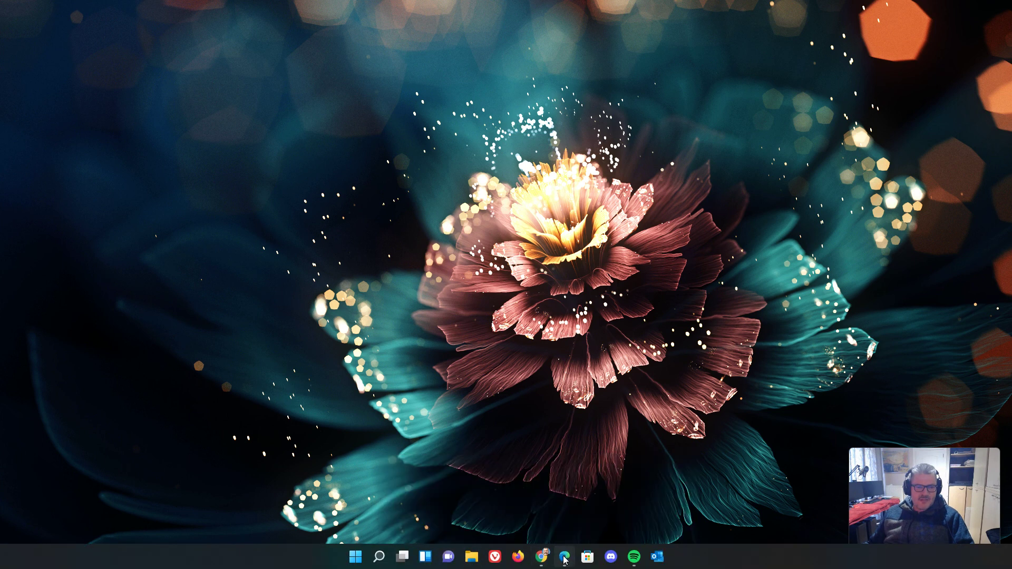
left_click(564, 556)
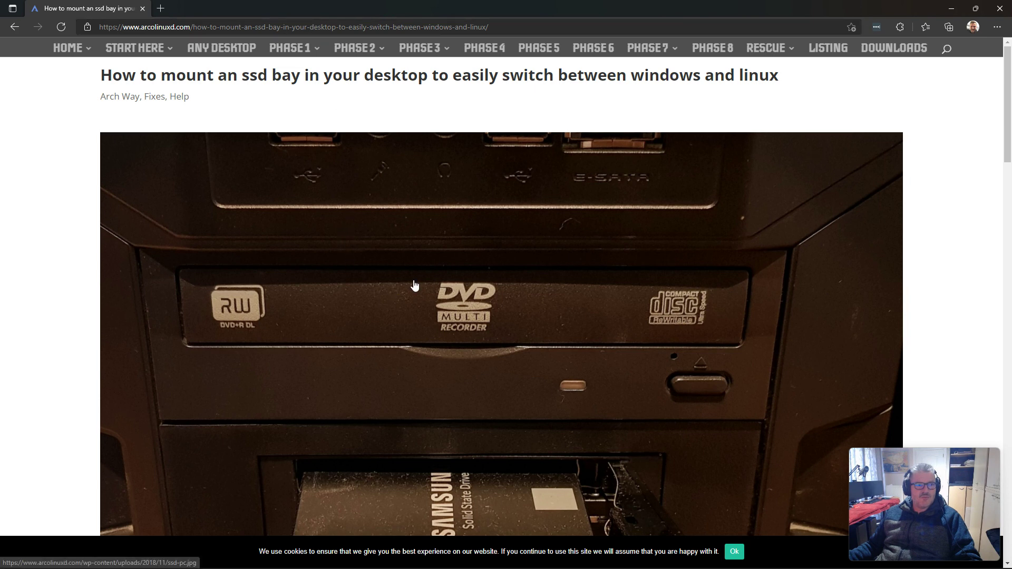
scroll(415, 286, "down", 5)
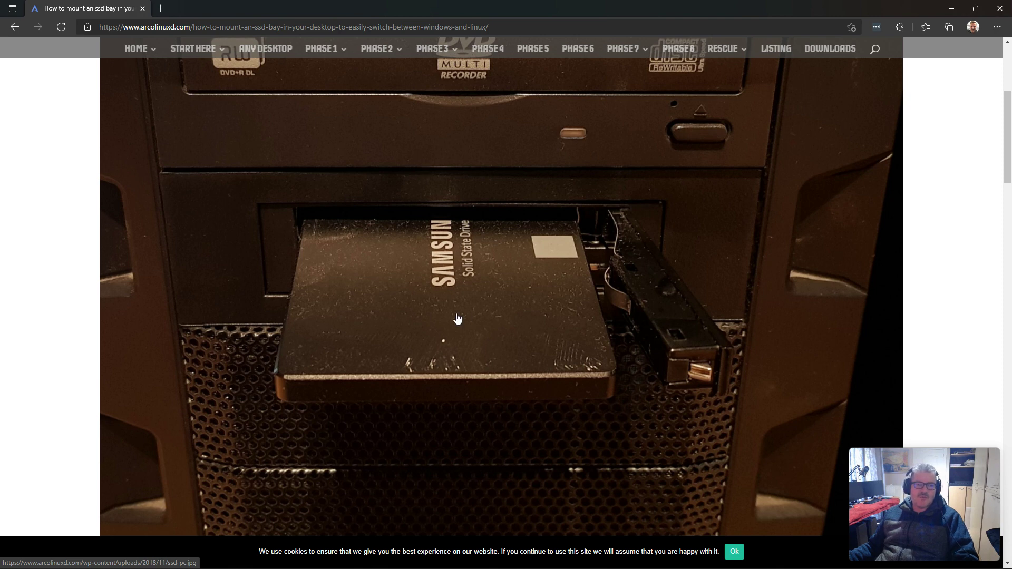
scroll(457, 319, "down", 1)
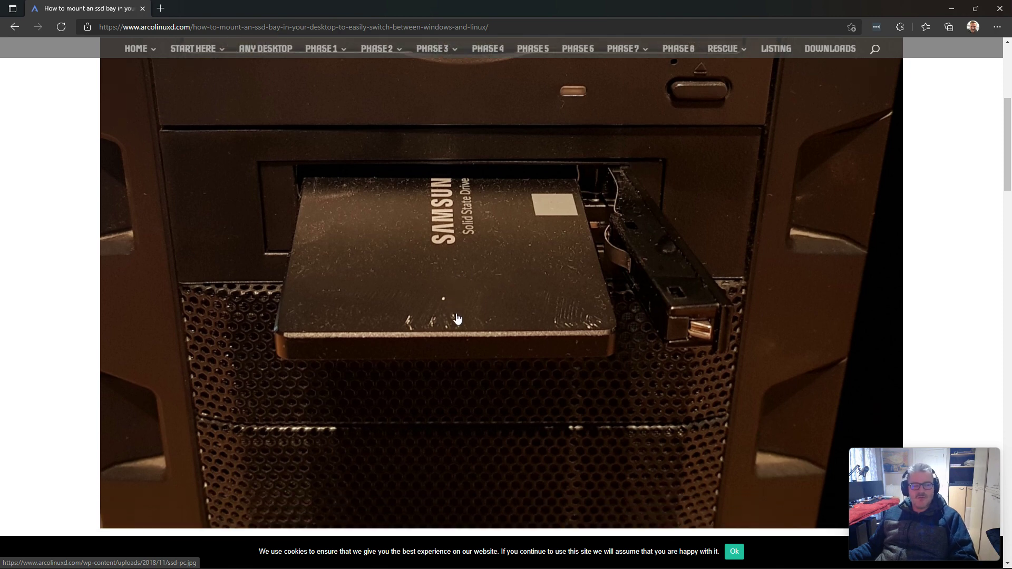
scroll(457, 319, "down", 8)
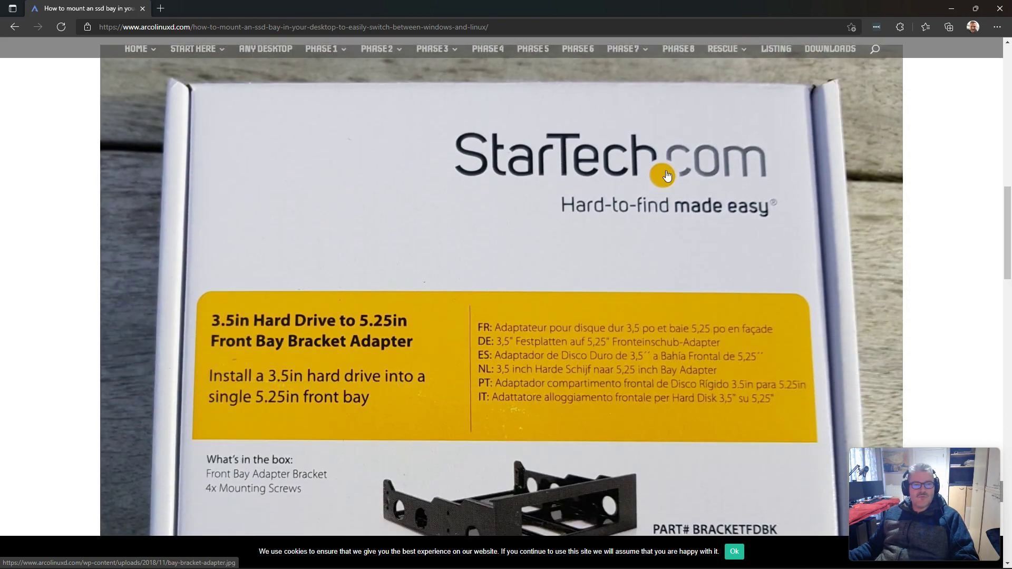
scroll(547, 346, "down", 5)
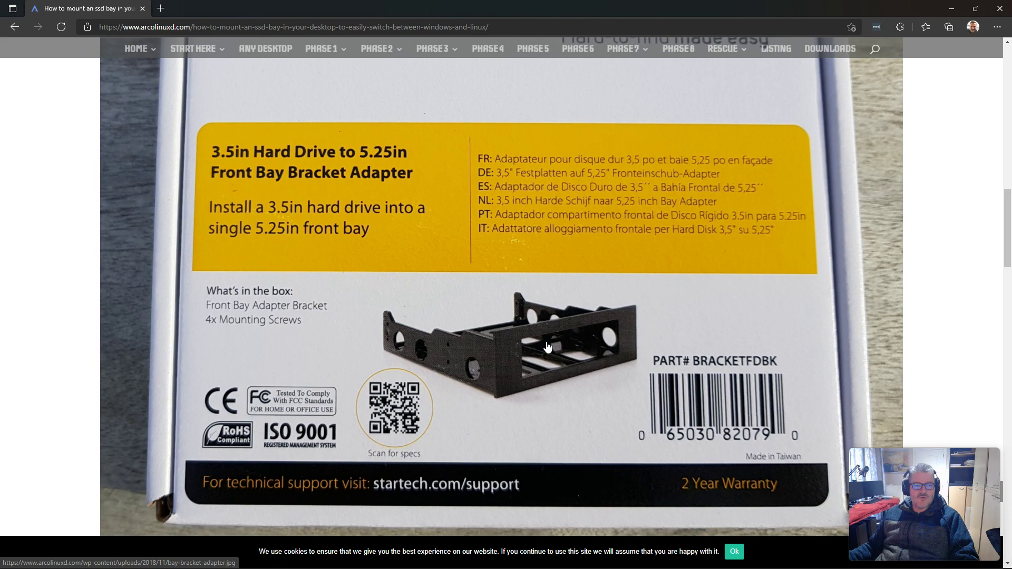
scroll(547, 347, "down", 14)
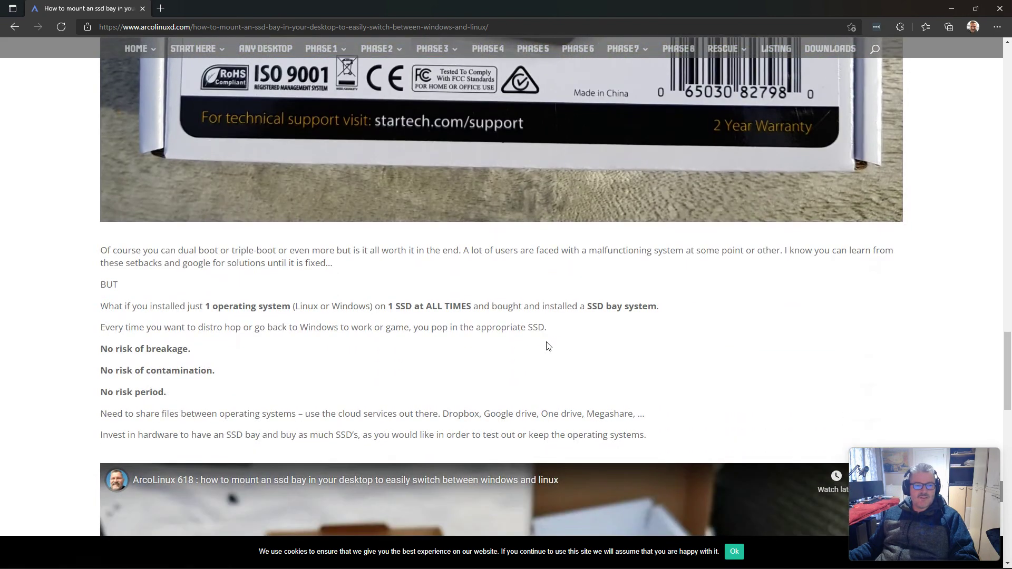
scroll(547, 346, "down", 18)
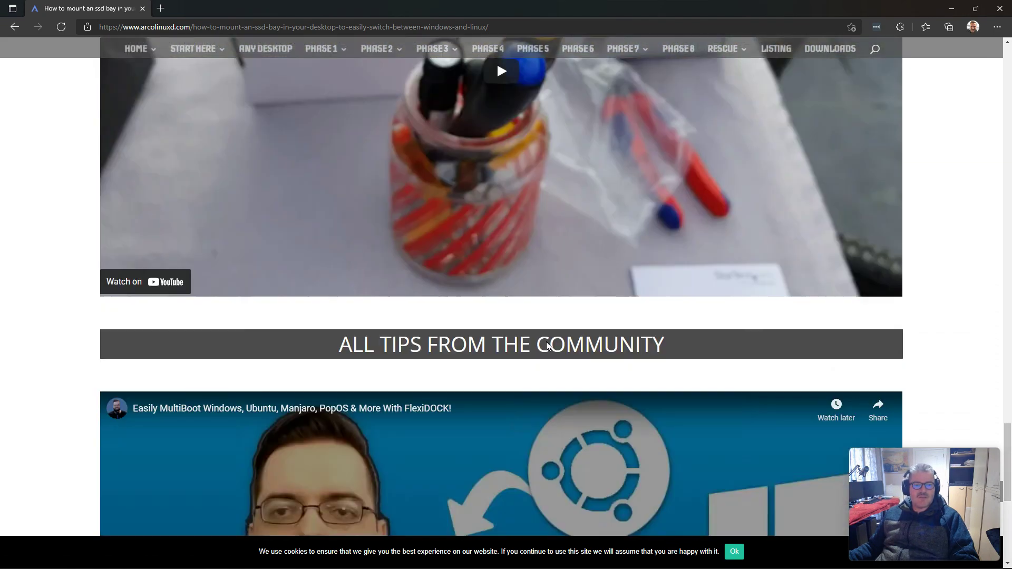
scroll(547, 346, "up", 20)
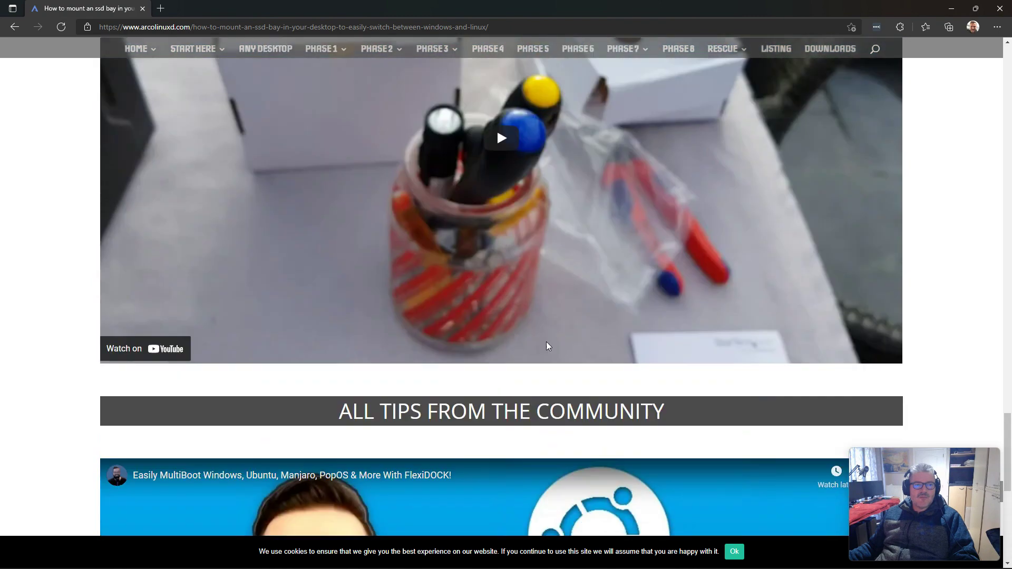
scroll(550, 218, "down", 1)
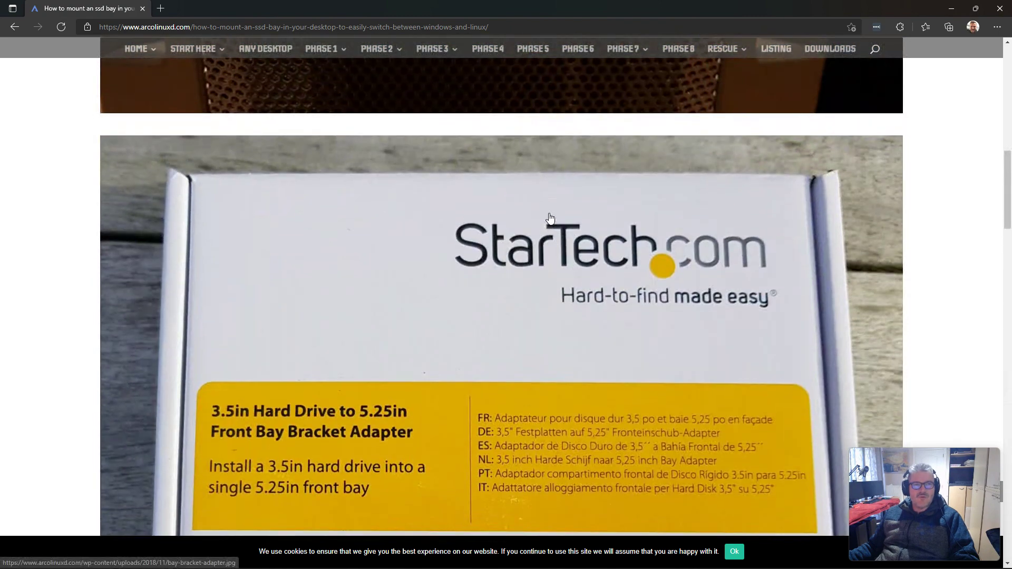
left_click(951, 9)
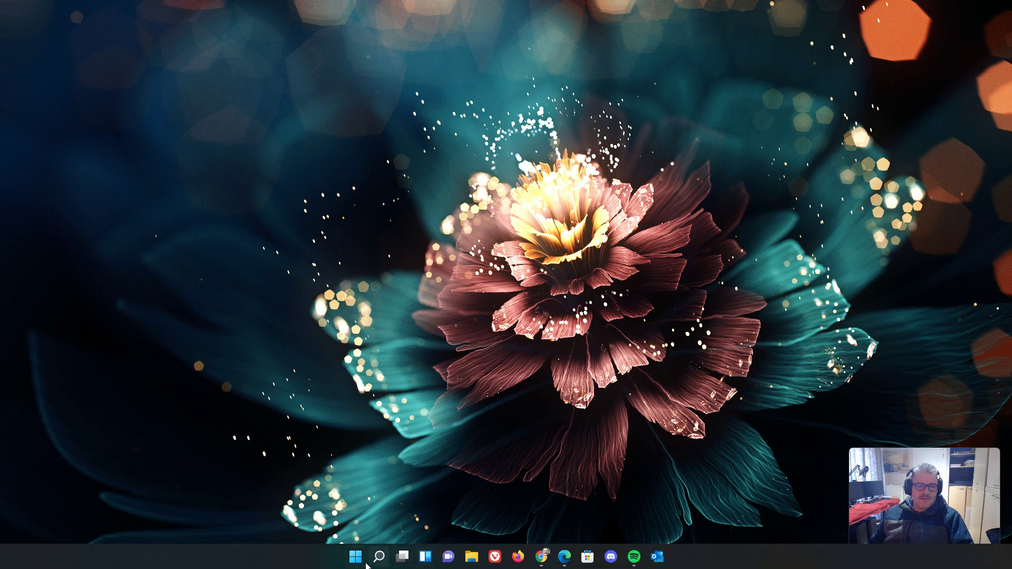
Step: Launch Settings from the Start menu and maximize its window
left_click(356, 559)
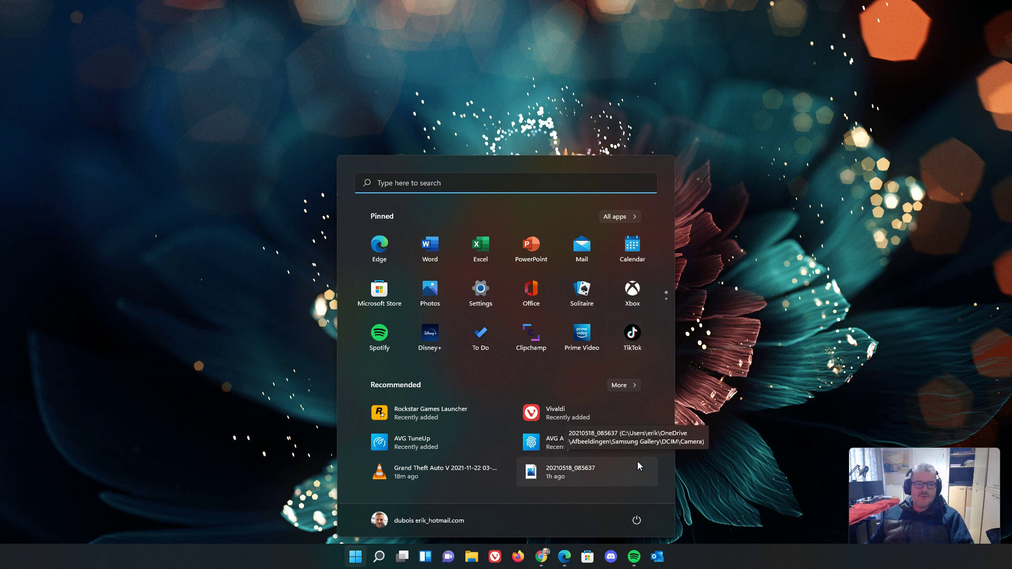
left_click(480, 295)
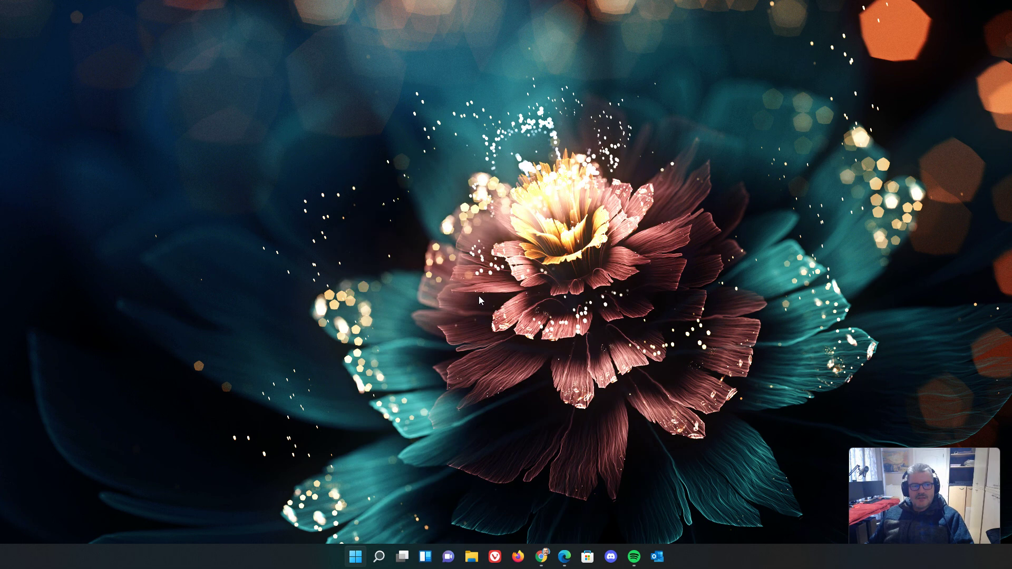
double_click(920, 76)
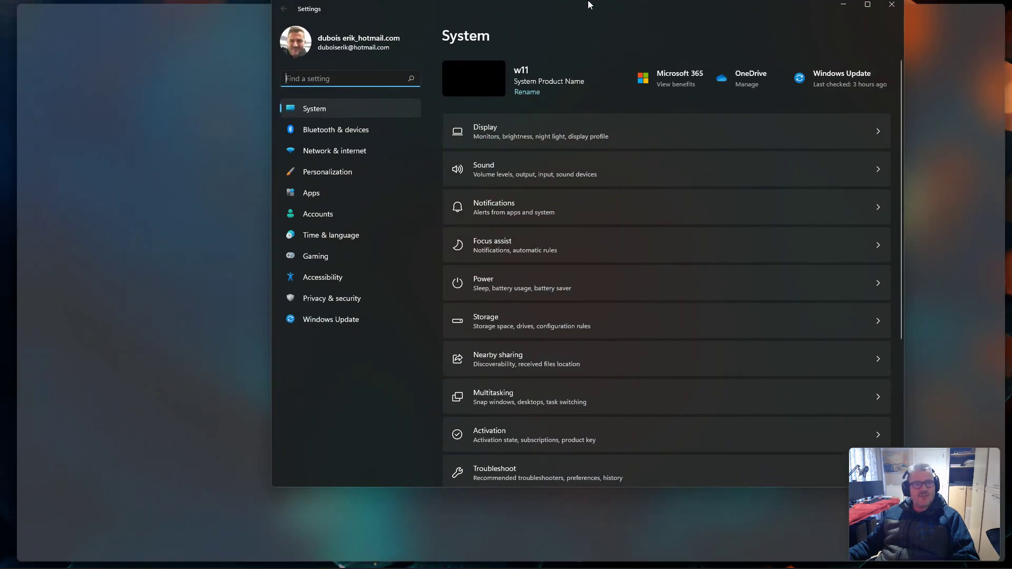
Step: Go to System > About and highlight the processor's 3.79 GHz speed
left_click(44, 114)
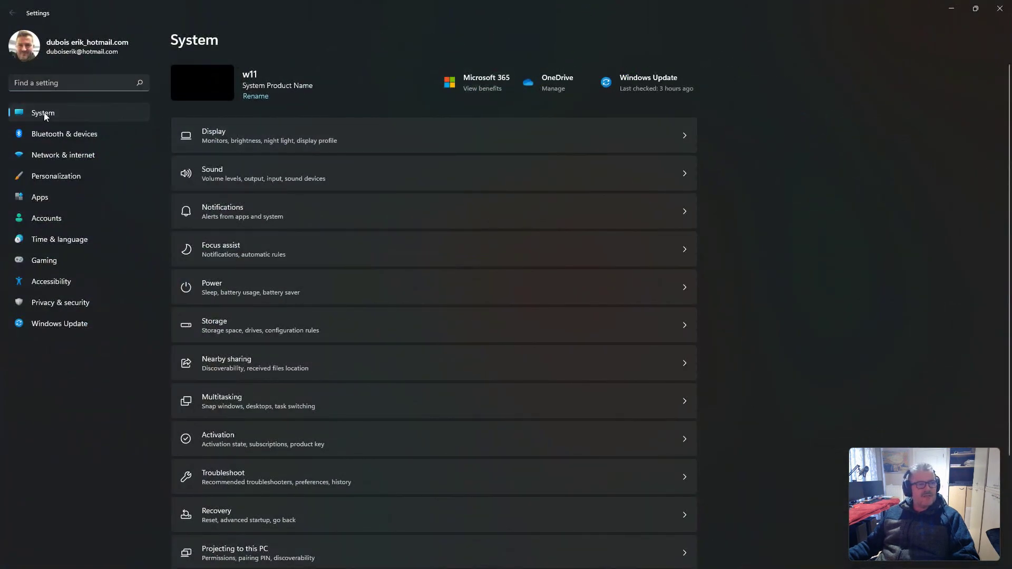
scroll(265, 156, "down", 3)
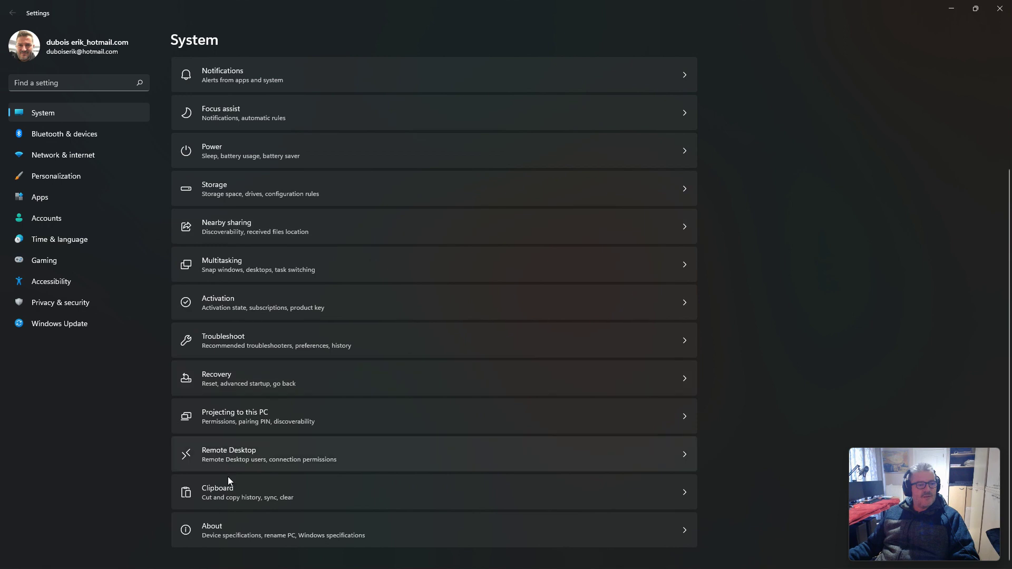
left_click(232, 528)
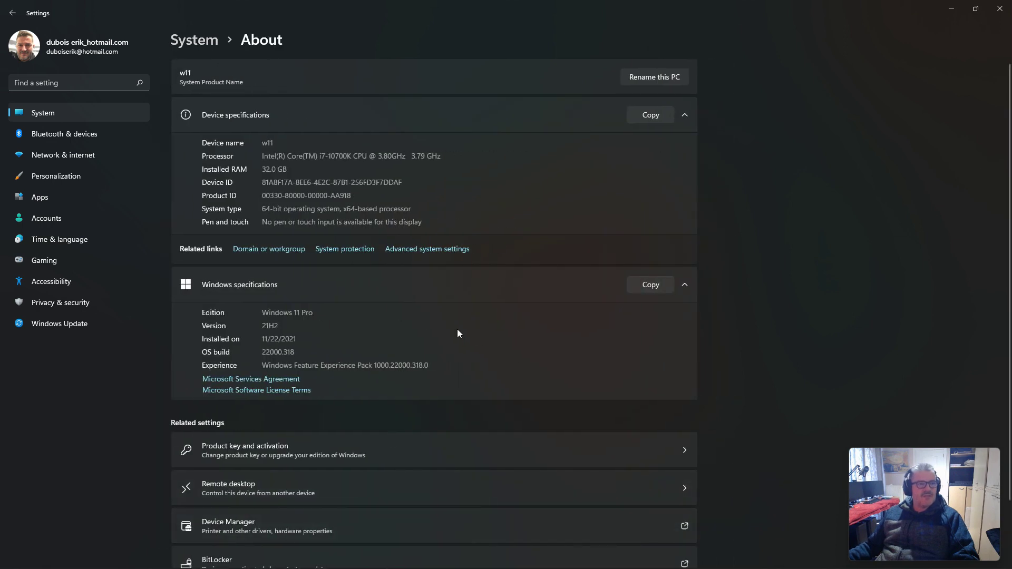
left_click_drag(282, 156, 433, 156)
left_click(417, 157)
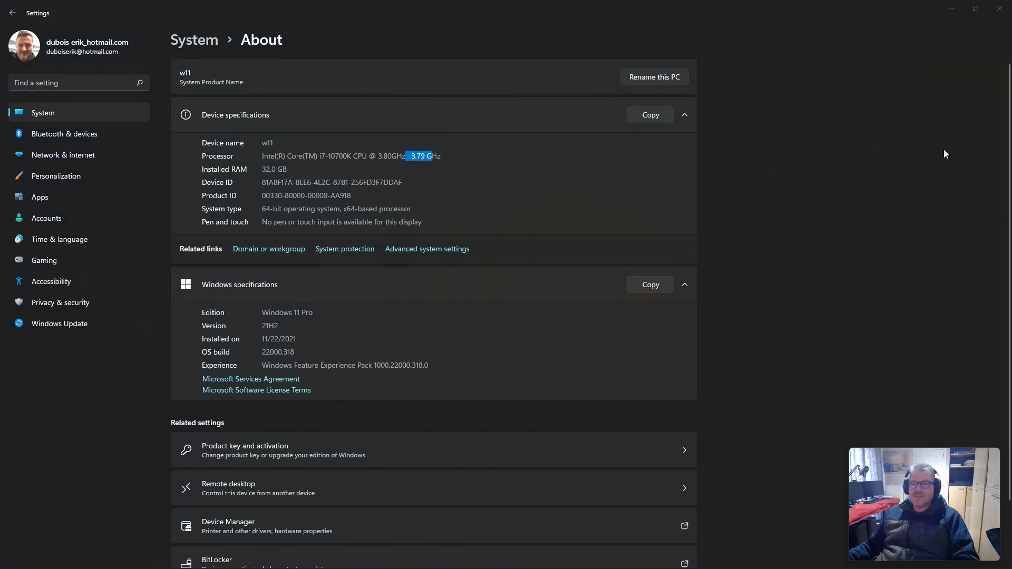
Step: Show Task Manager's process list with Ctrl+Shift+Esc, close it, then close Settings
key("ctrl+shift+Escape")
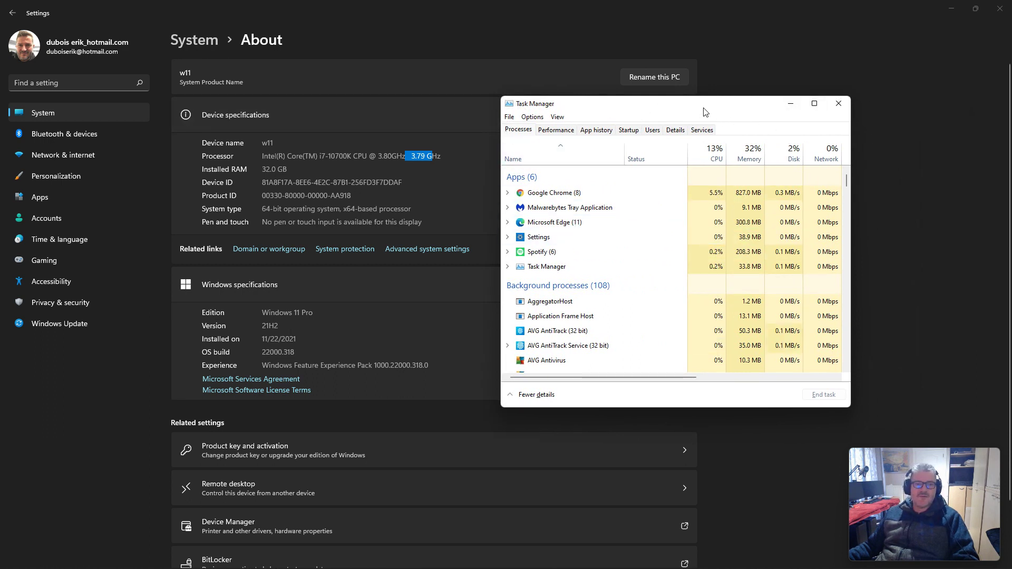
key("alt+F4")
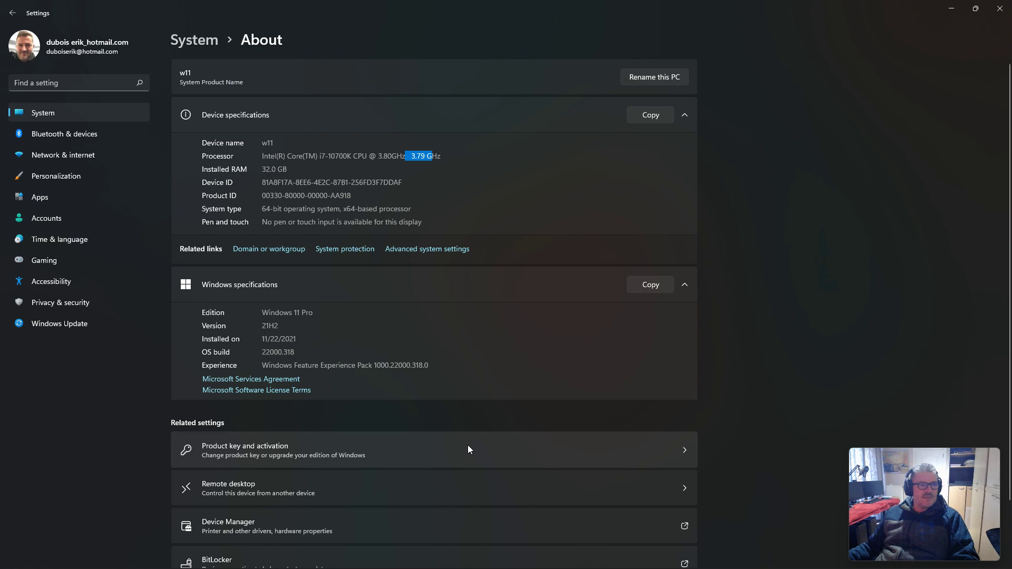
left_click(998, 11)
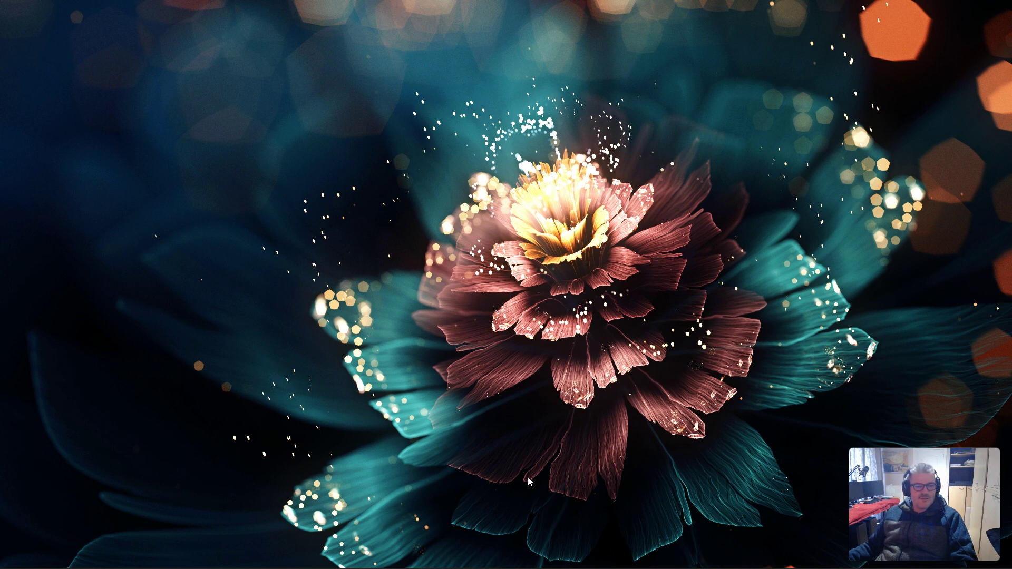
mouse_move(546, 568)
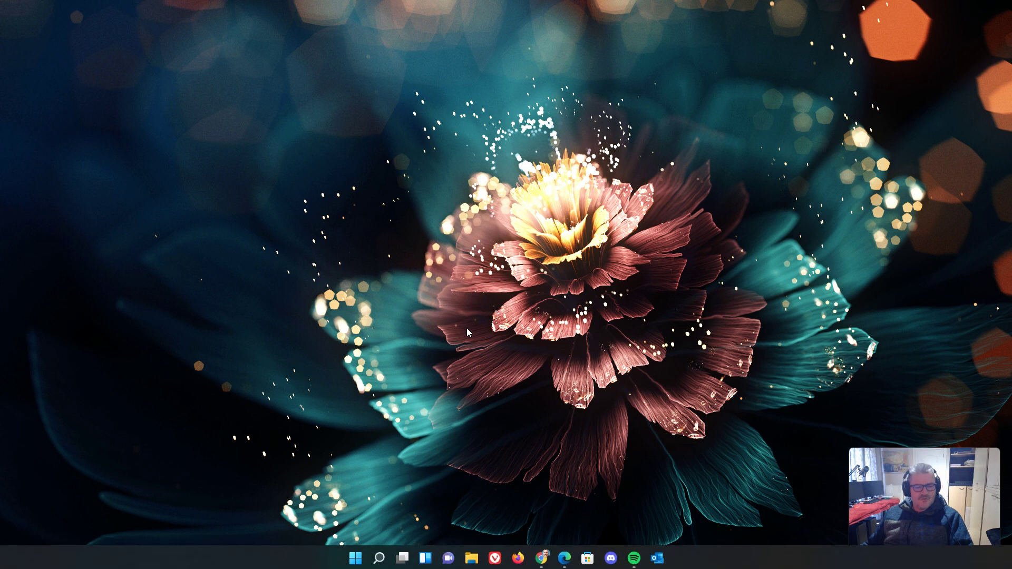
Step: Reopen Settings with Win+I, scroll through the About page specifications, and close Settings
key("super+i")
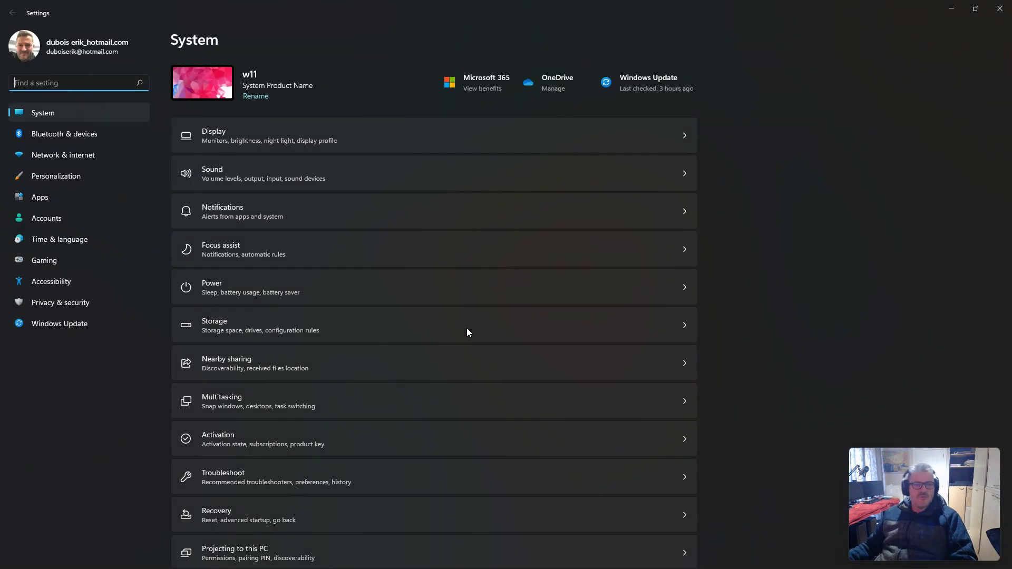
scroll(237, 334, "down", 5)
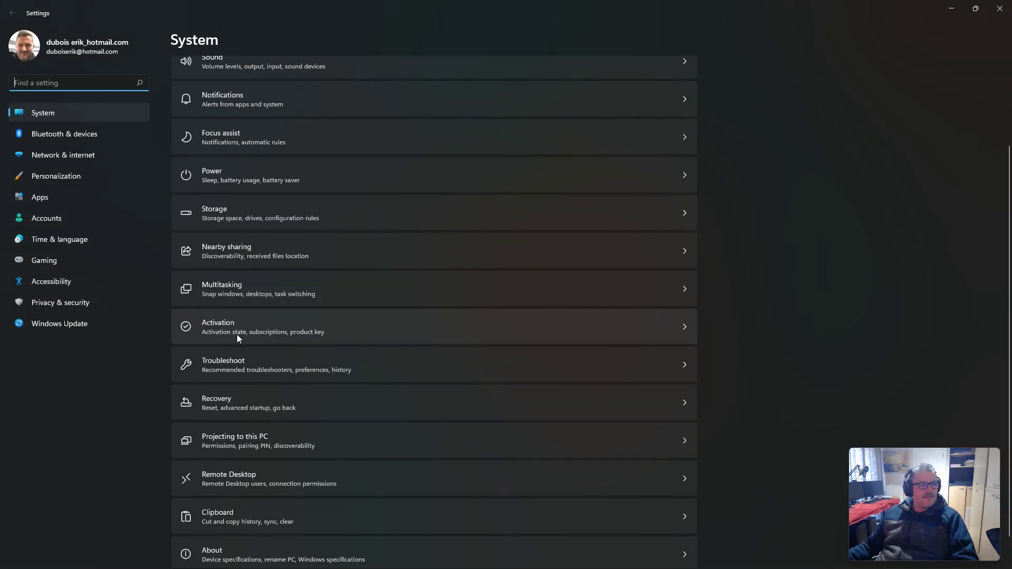
left_click(254, 522)
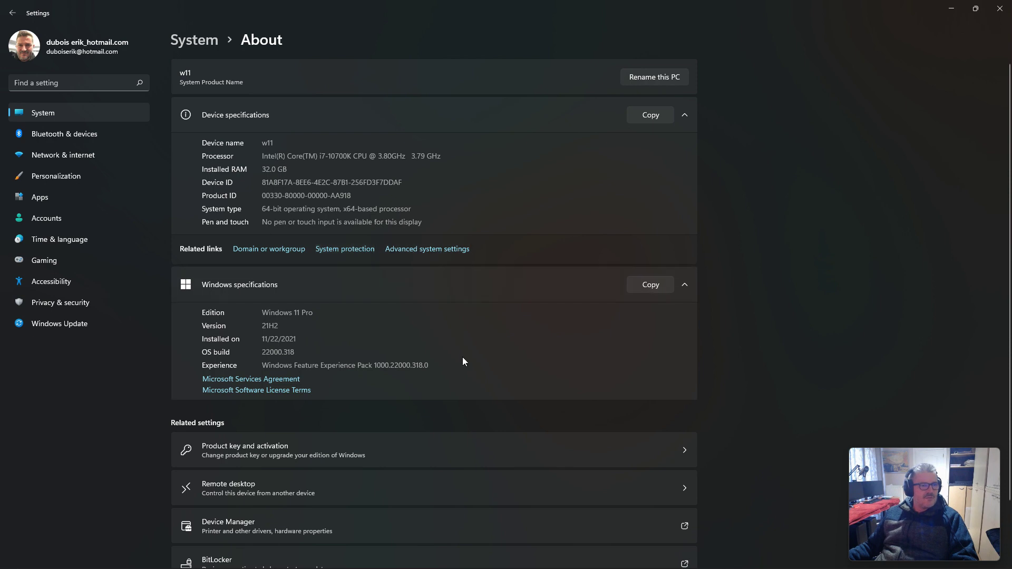
scroll(463, 358, "down", 3)
scroll(457, 360, "up", 3)
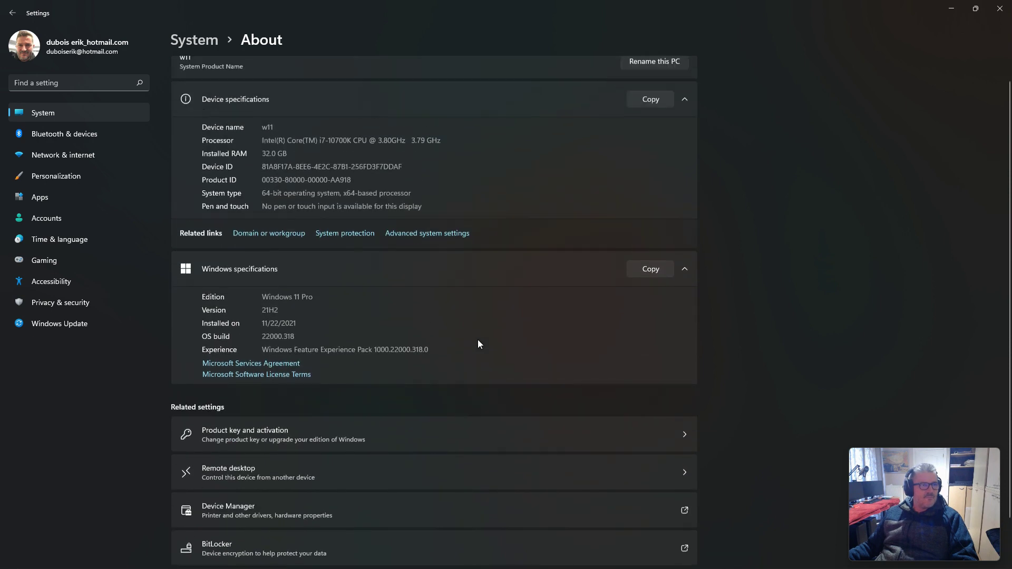
left_click(999, 13)
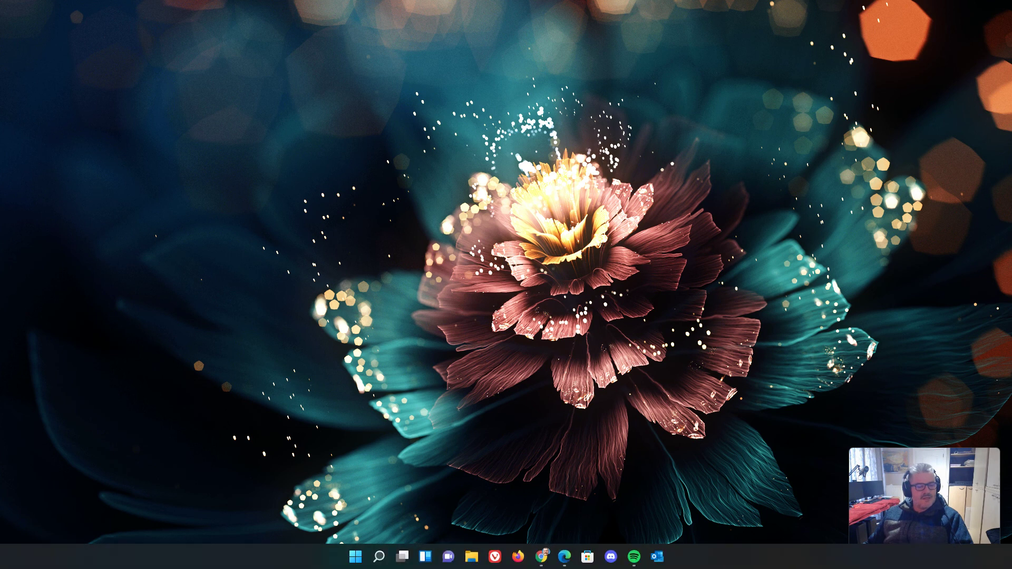
left_click(352, 563)
left_click(466, 303)
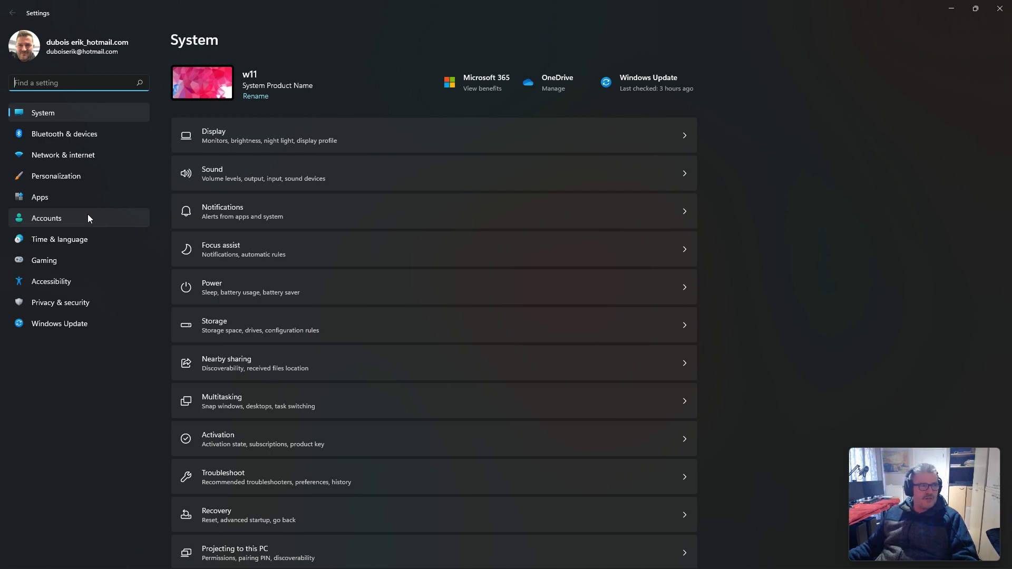
left_click(71, 203)
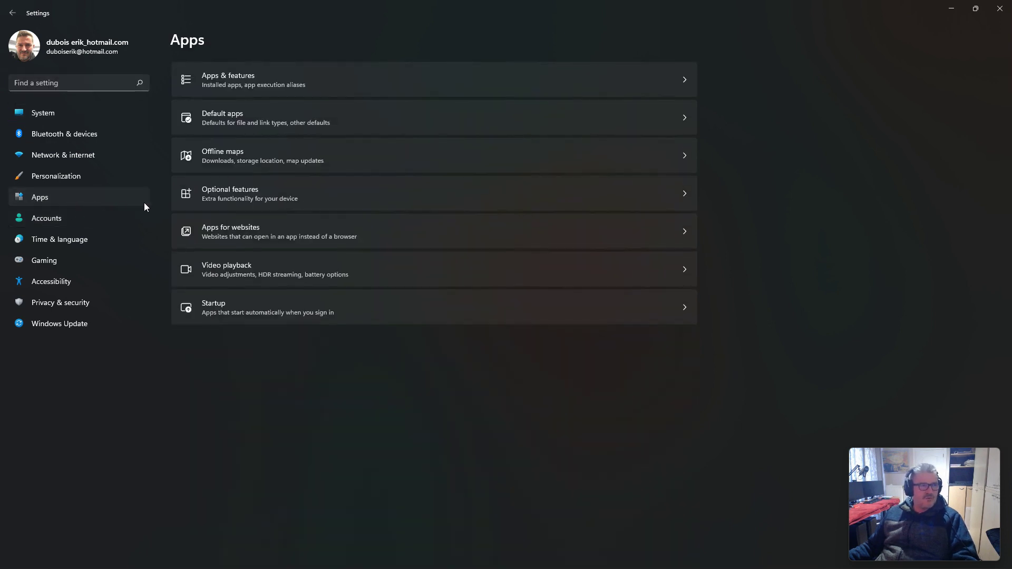
left_click(263, 81)
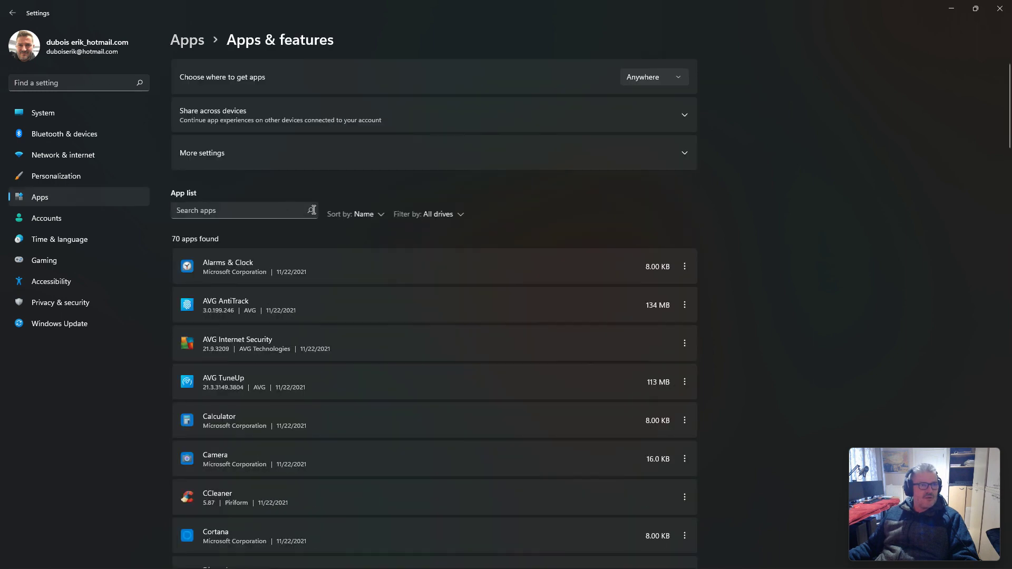
left_click(254, 213)
type("nvi")
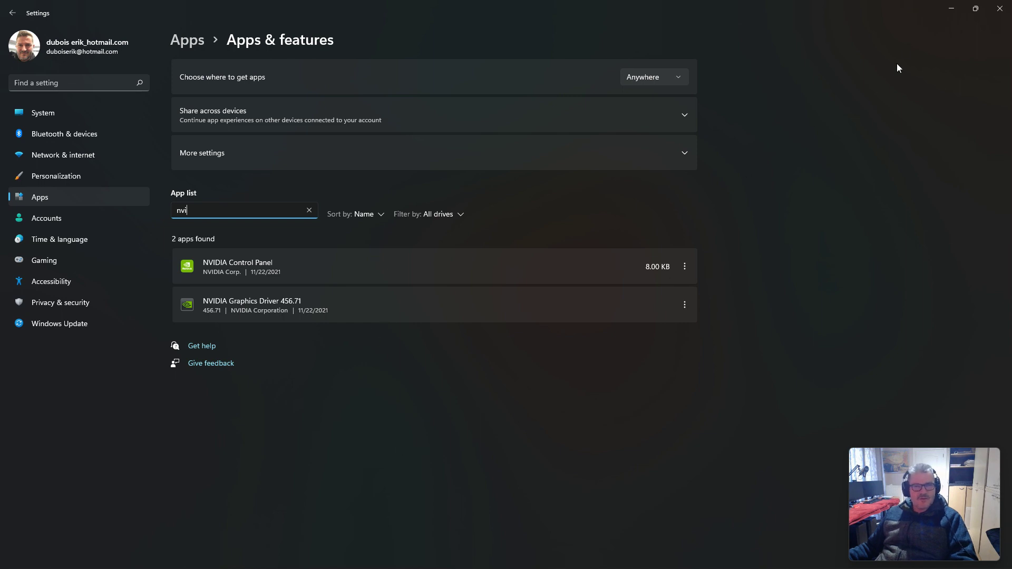
left_click(998, 10)
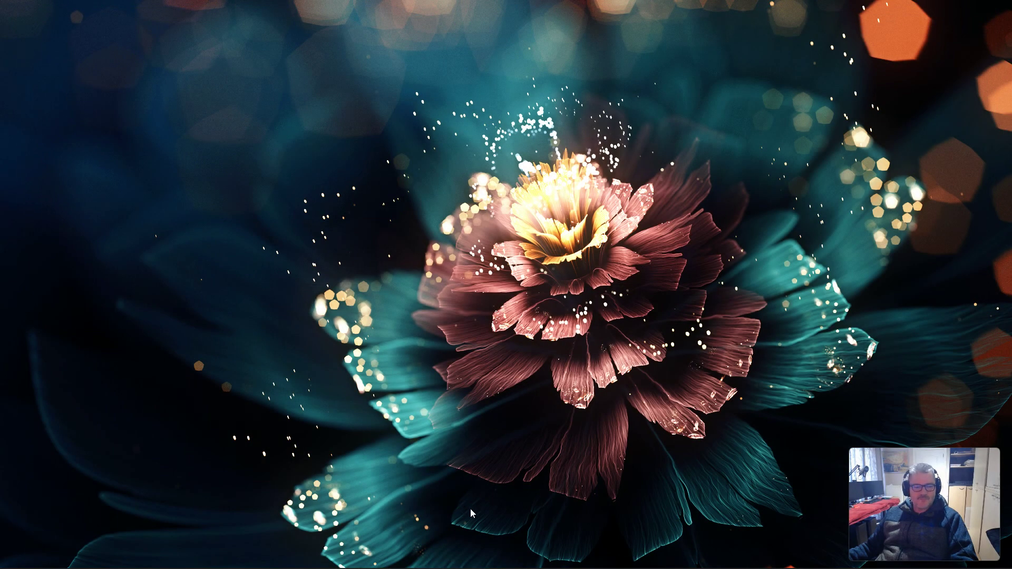
mouse_move(437, 559)
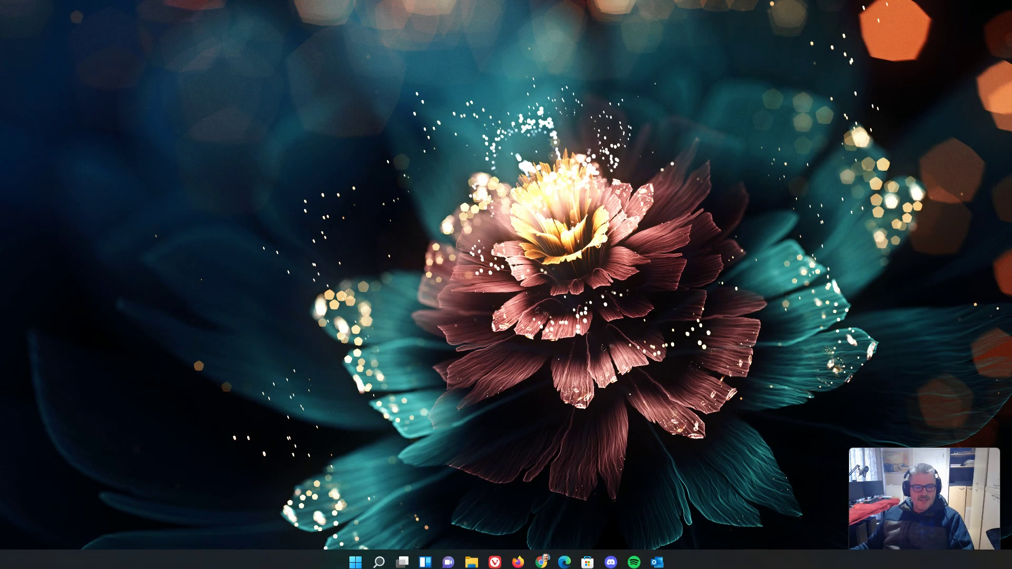
Step: Launch NVIDIA Control Panel via an 'nvi' search, accept its license, close it, and open File Explorer
left_click(357, 559)
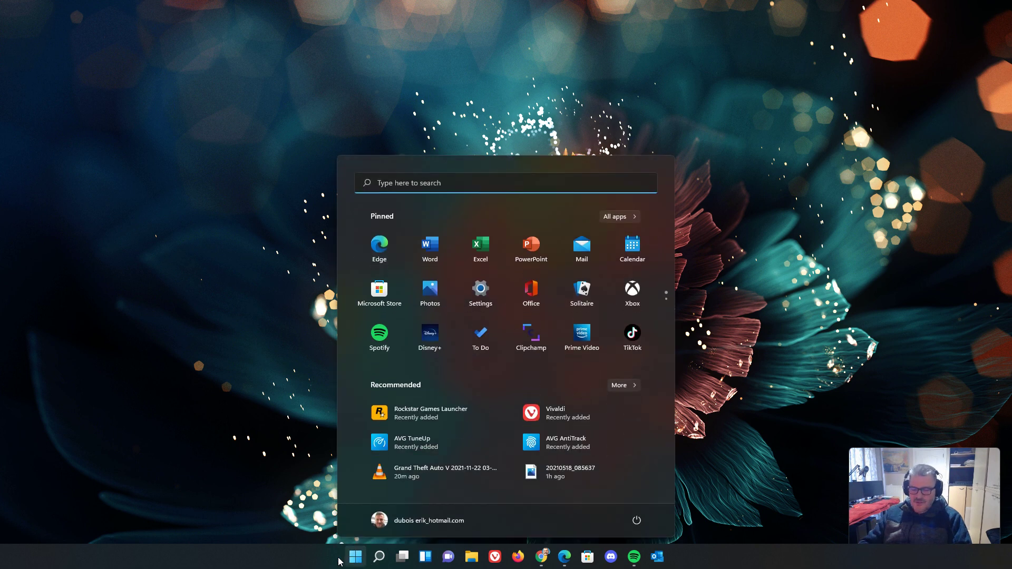
type("nvi")
key("Return")
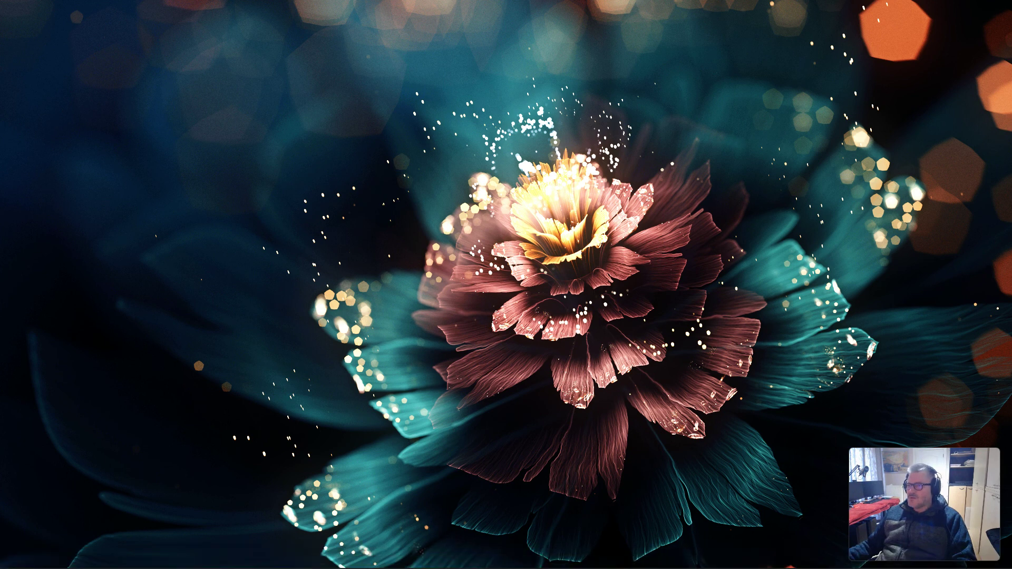
left_click(528, 281)
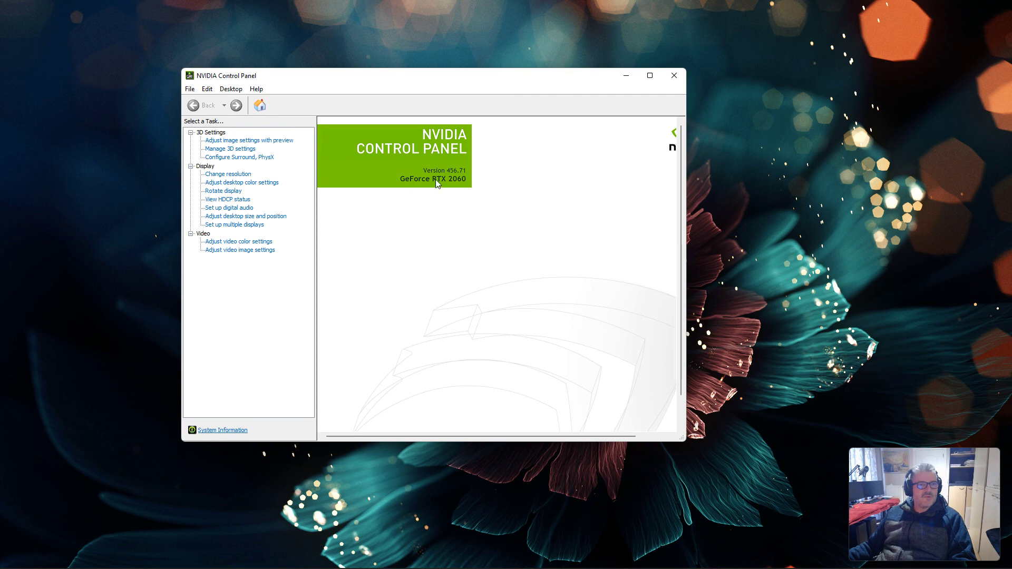
left_click(675, 76)
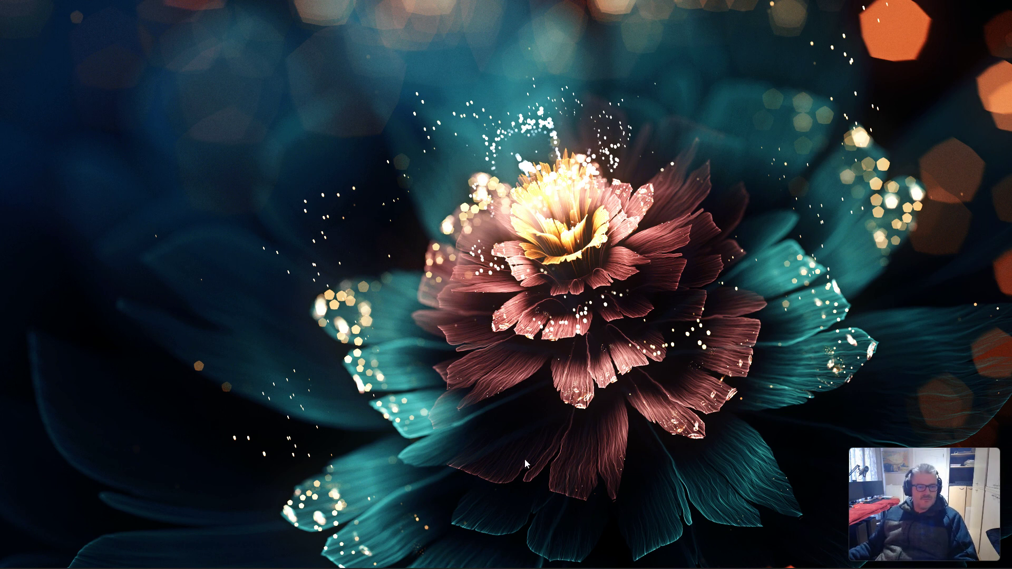
mouse_move(524, 568)
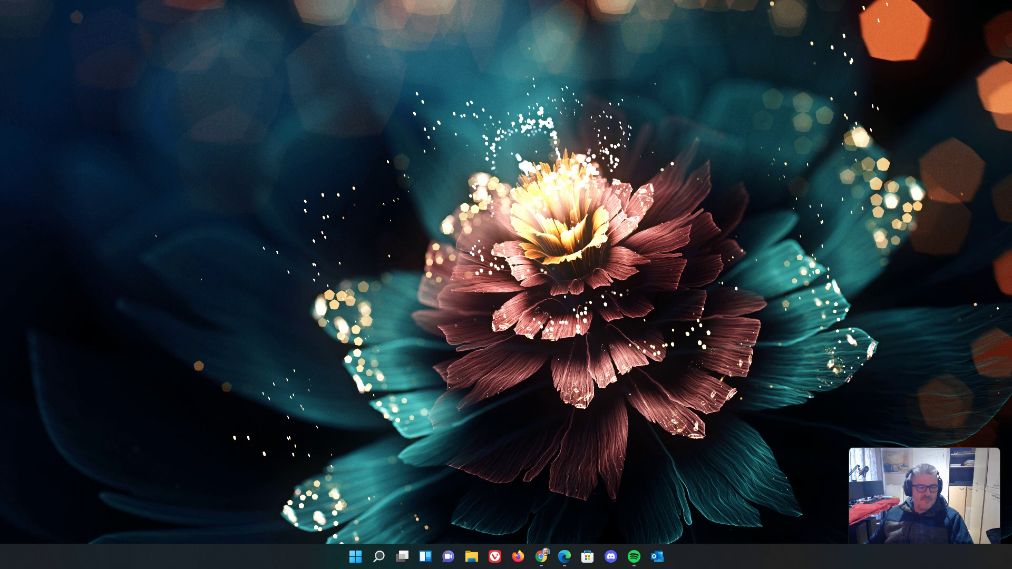
left_click(471, 557)
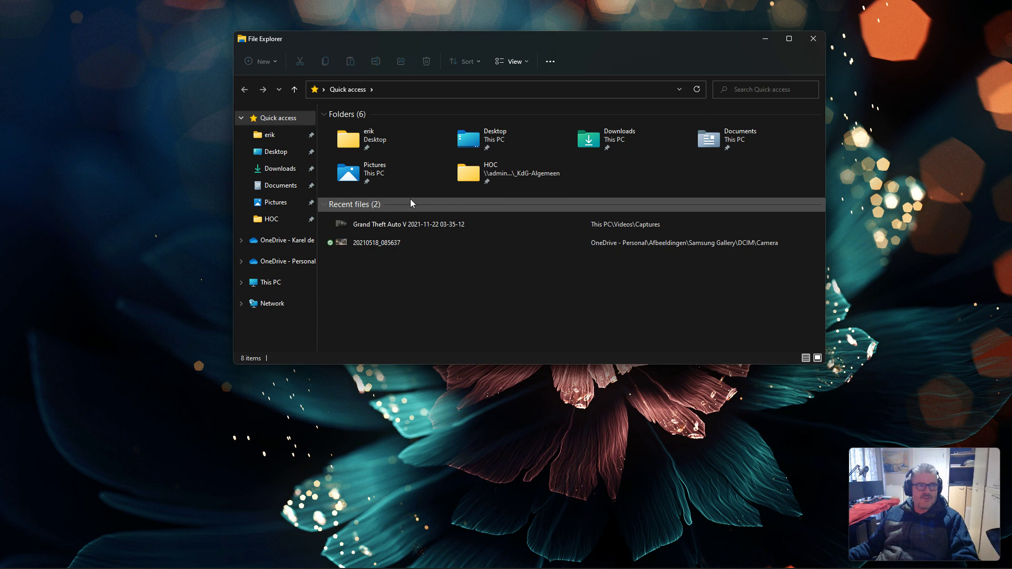
Step: Show the Downloads folder in File Explorer, listing the 13 installers from today
left_click(472, 432)
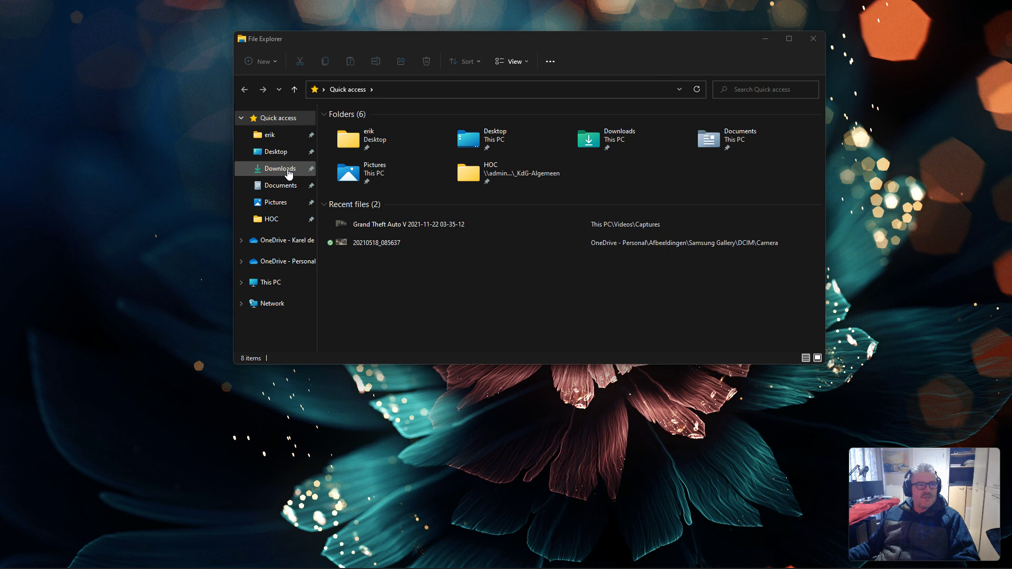
left_click(298, 169)
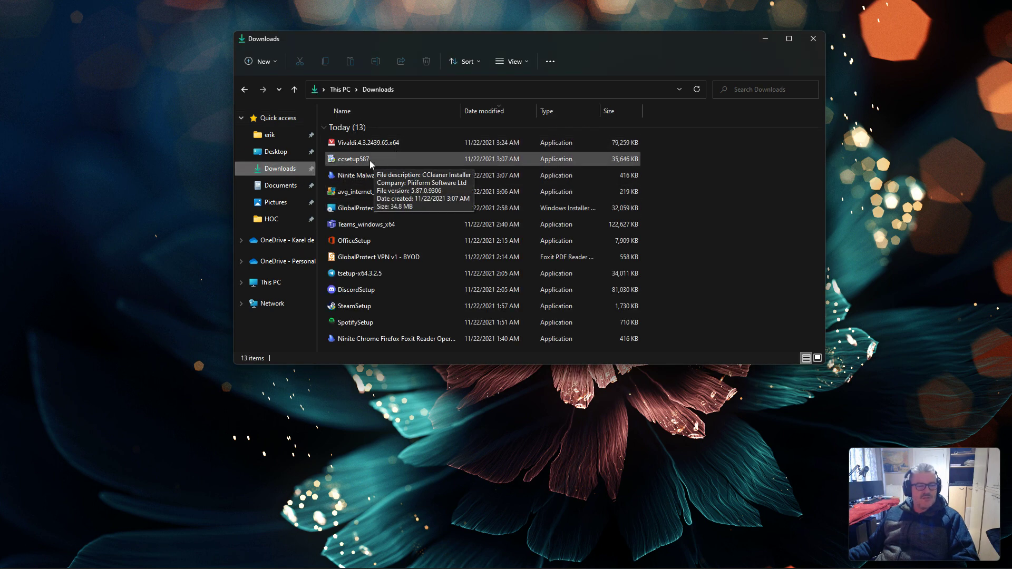
mouse_move(567, 567)
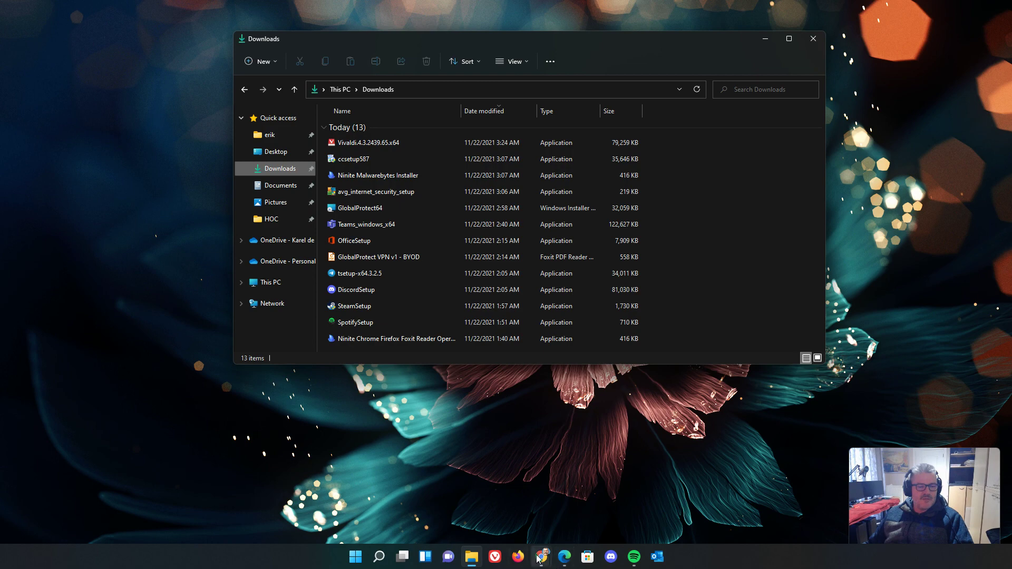
Step: Search 'ccleaner' in a new Edge tab, dismiss the cookie prompt, and reach the ccleaner.com site
left_click(563, 557)
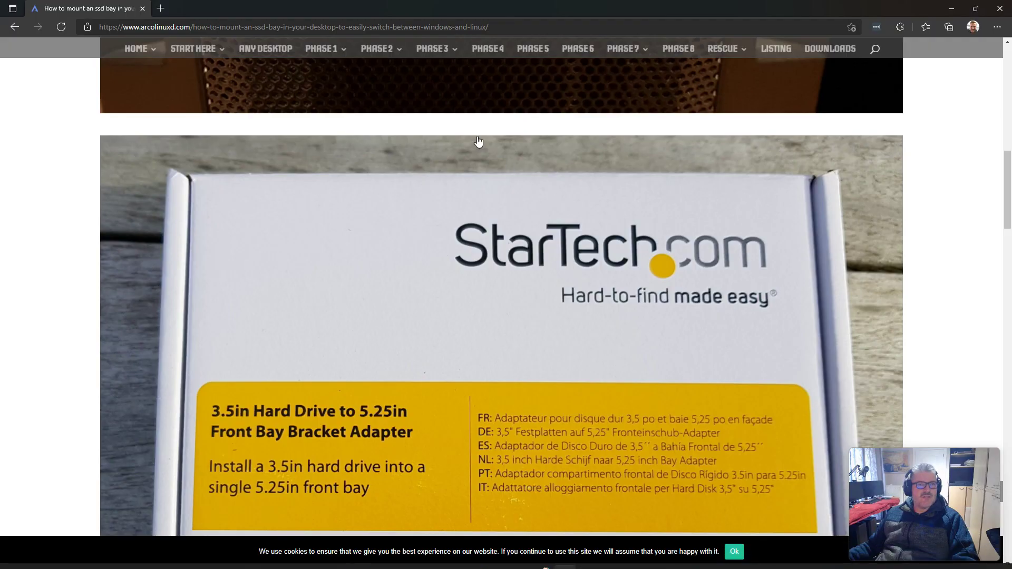
left_click(161, 9)
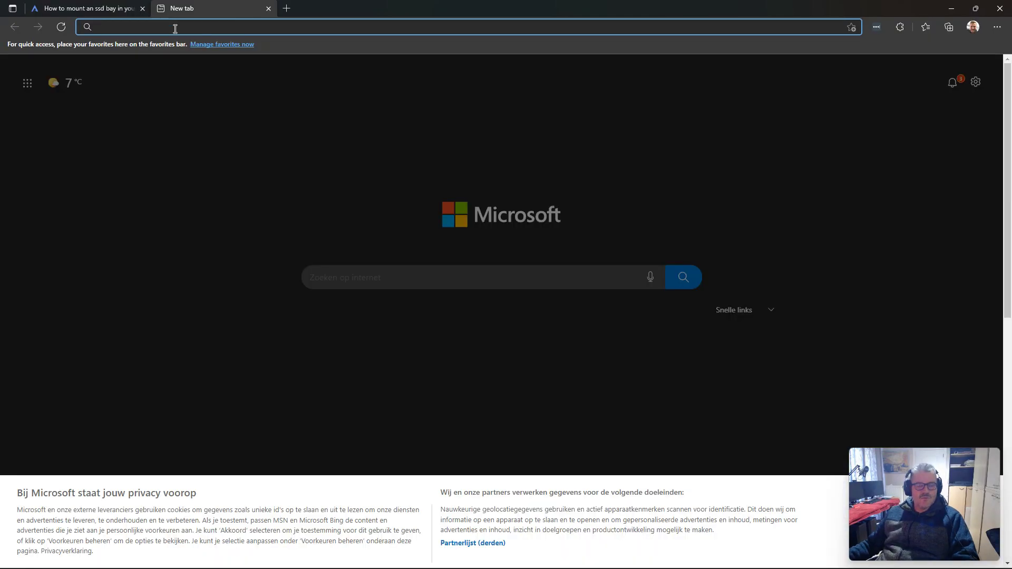
type("ccleaner")
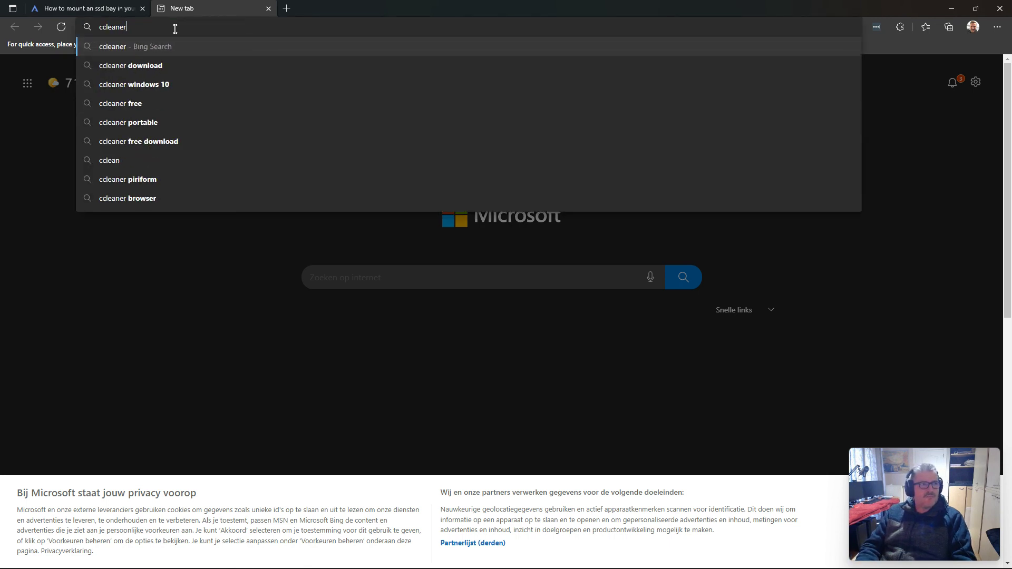
key("Return")
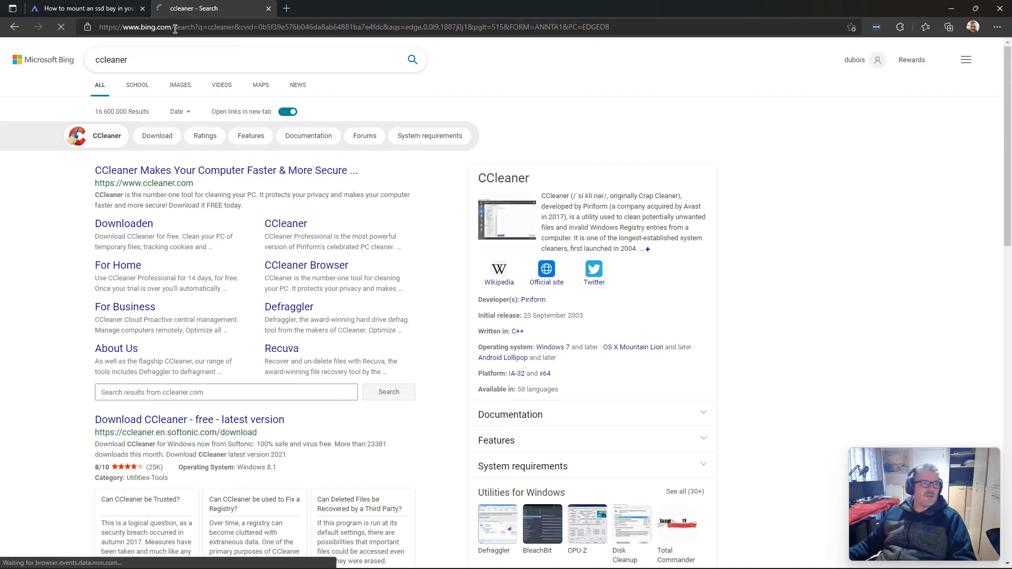
left_click(505, 350)
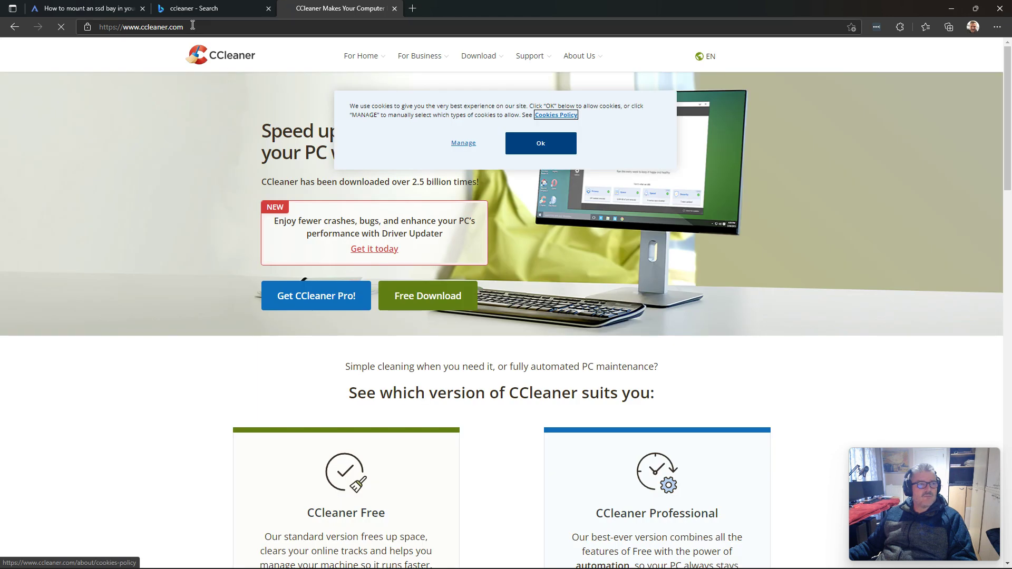
left_click(197, 25)
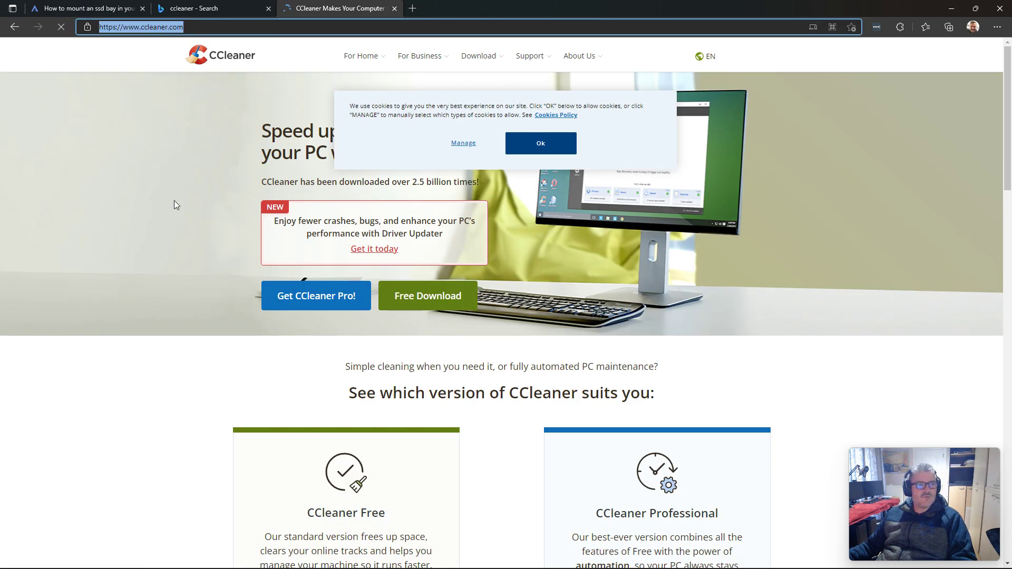
Step: Minimize Edge, then bring the browser window showing ccleaner.com back to the front
left_click(951, 8)
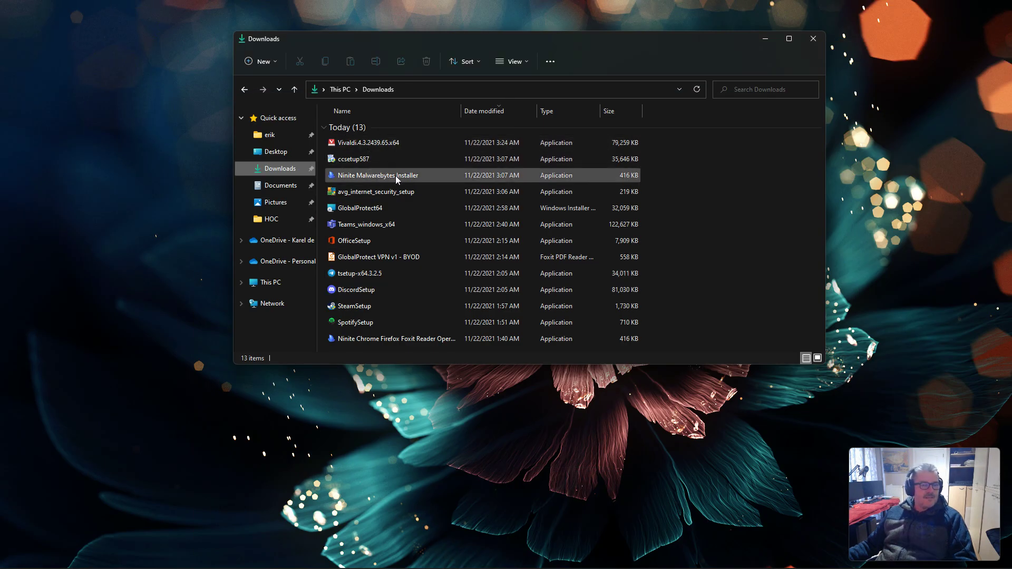
mouse_move(428, 567)
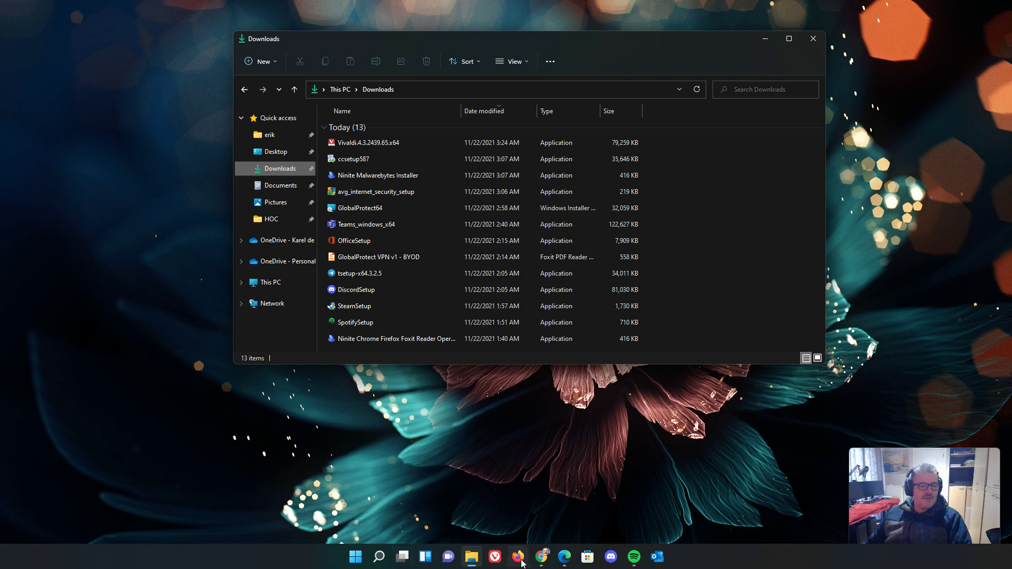
left_click(538, 560)
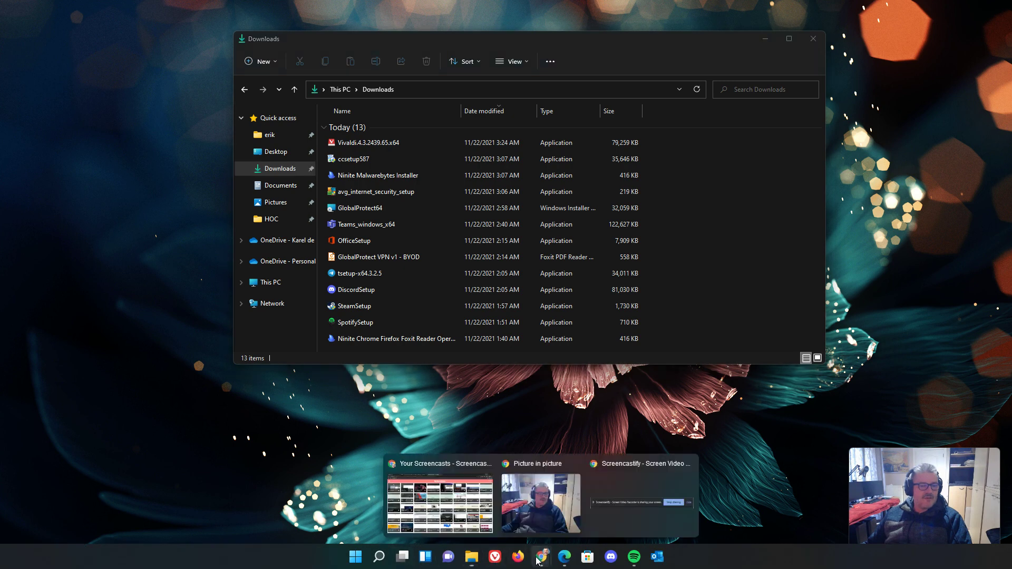
left_click(564, 556)
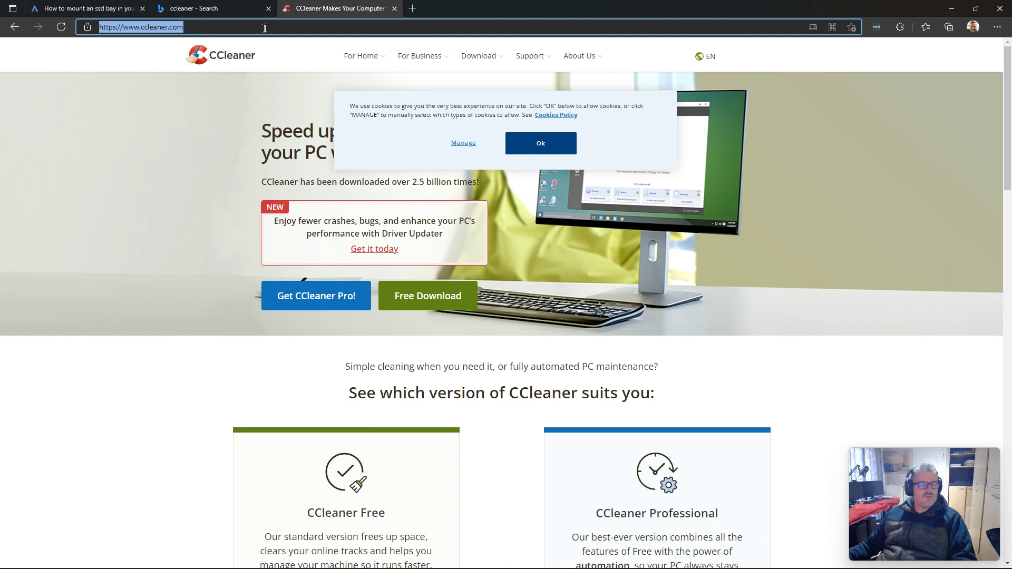
Step: Load the ninite.com app-picker page, scroll through it, then minimize Edge to reveal Downloads
type("nit")
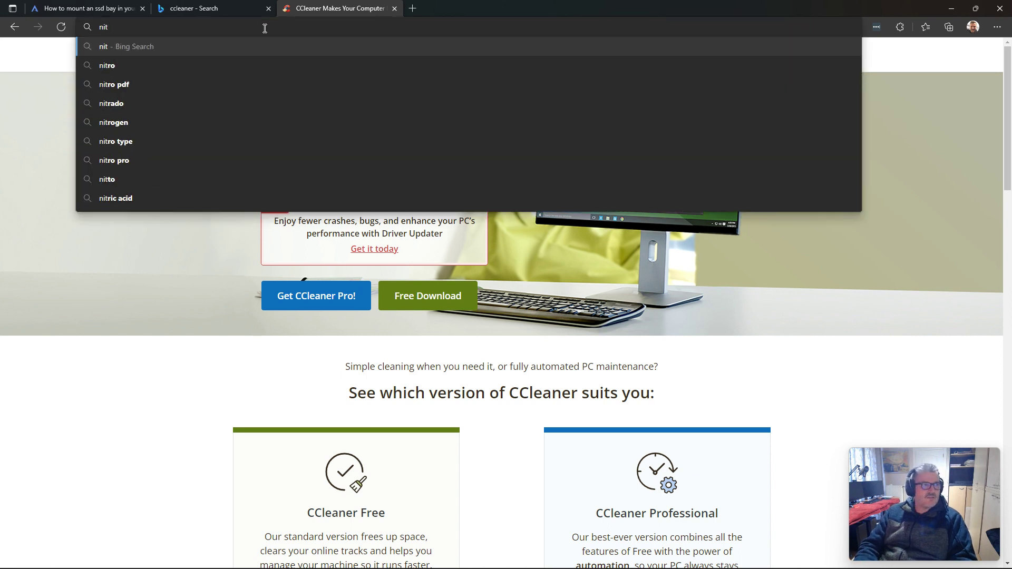
type("nite.com")
key("Return")
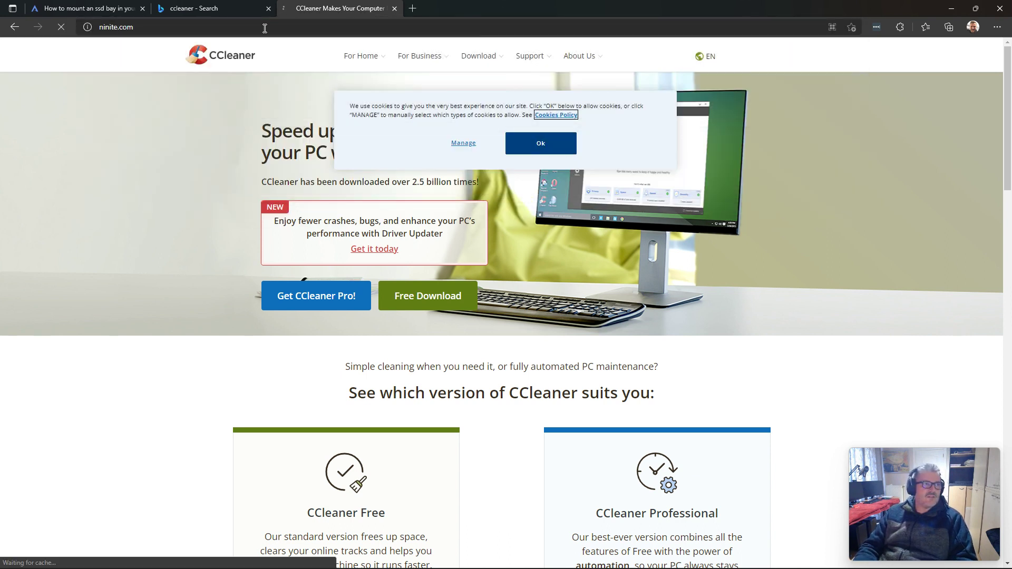
scroll(416, 273, "down", 1)
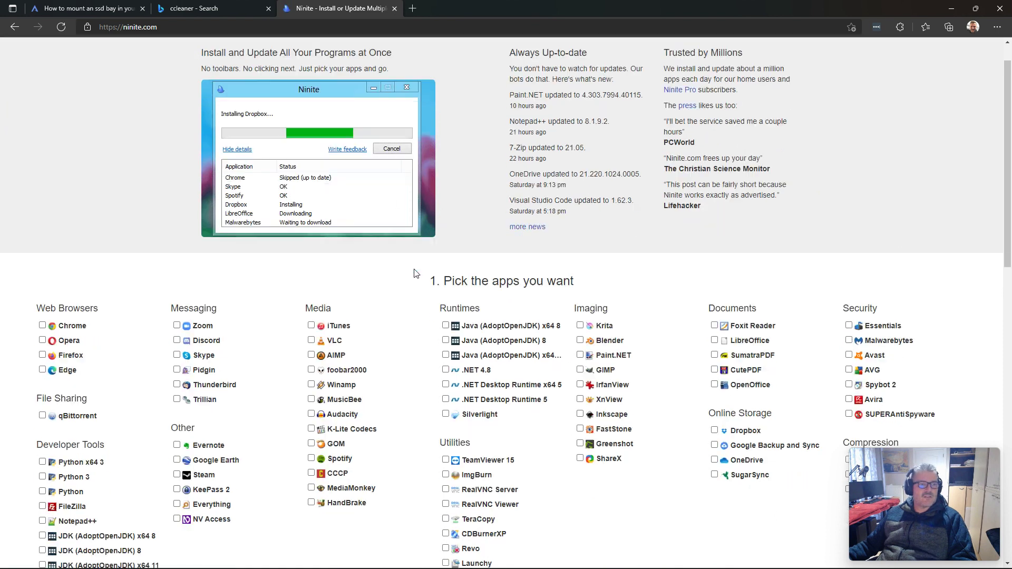
scroll(415, 273, "down", 3)
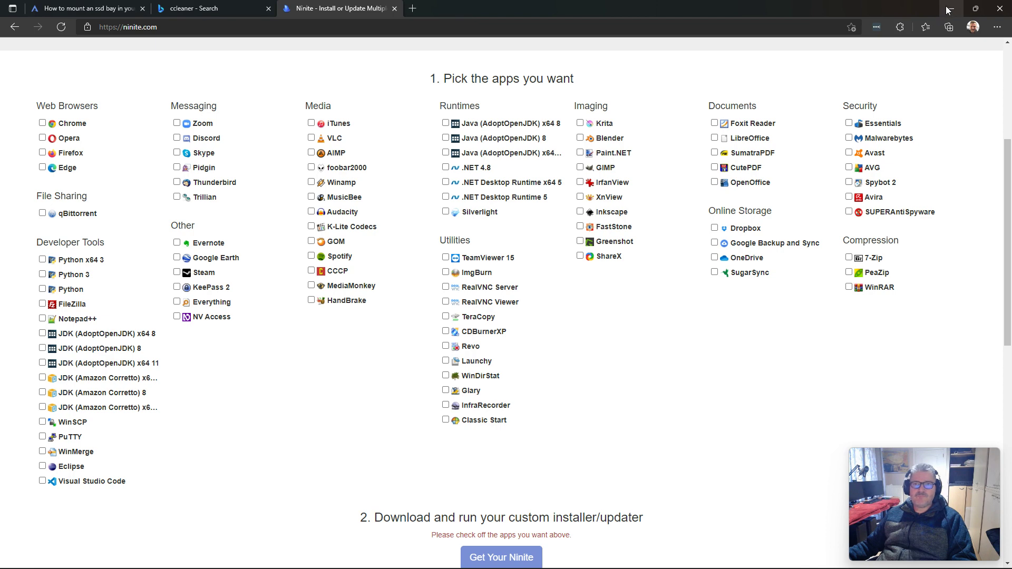
scroll(446, 213, "up", 5)
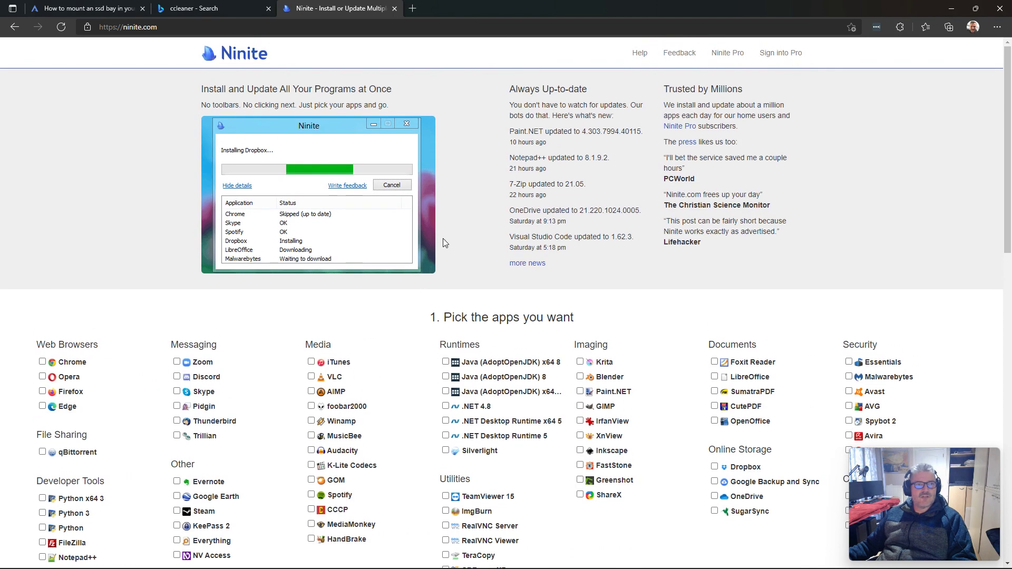
scroll(442, 243, "down", 10)
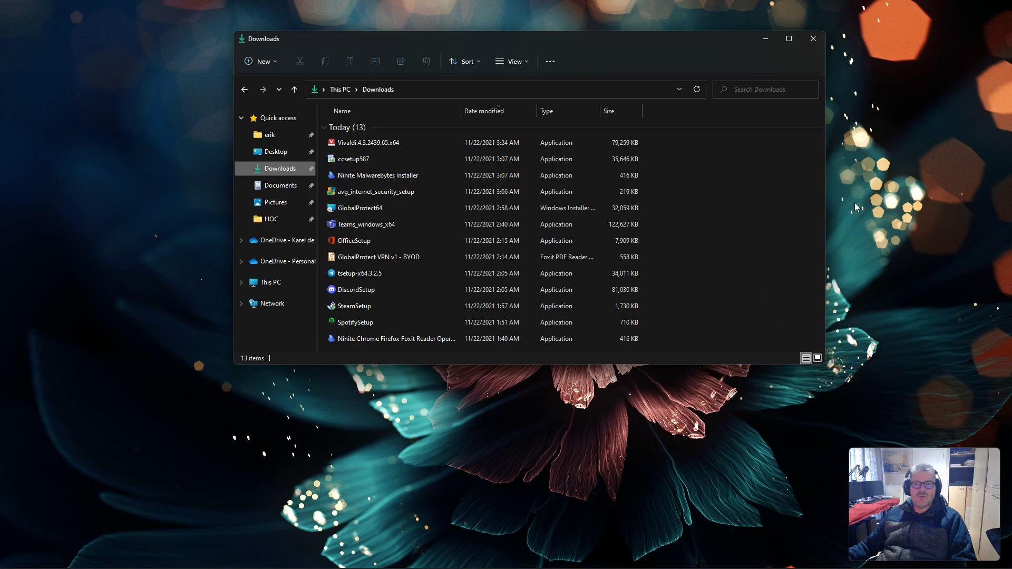
left_click(952, 8)
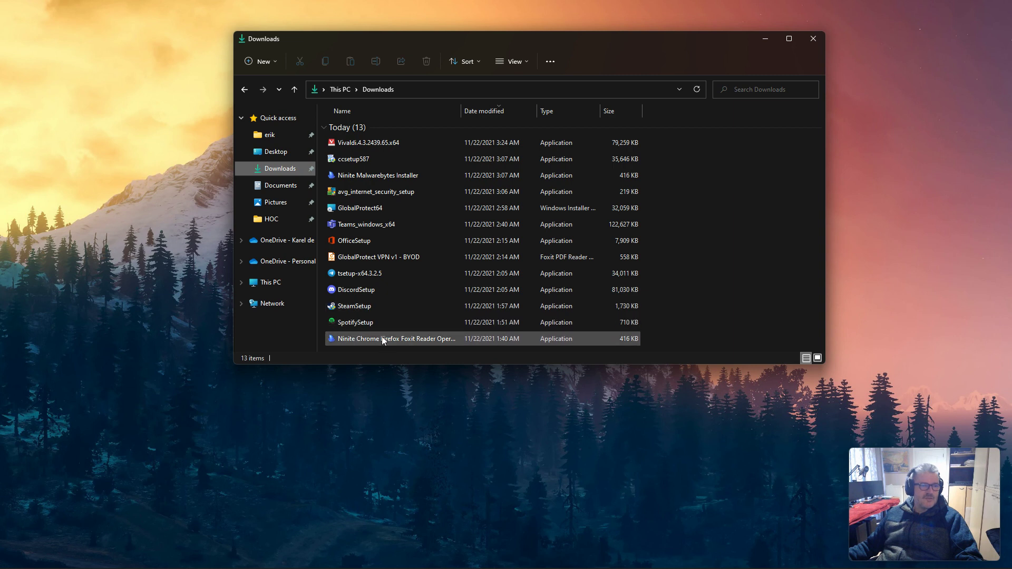
Step: Widen the Name column, delete all 13 Downloads files with Ctrl+A and Delete, and close Explorer
left_click_drag(469, 112, 636, 112)
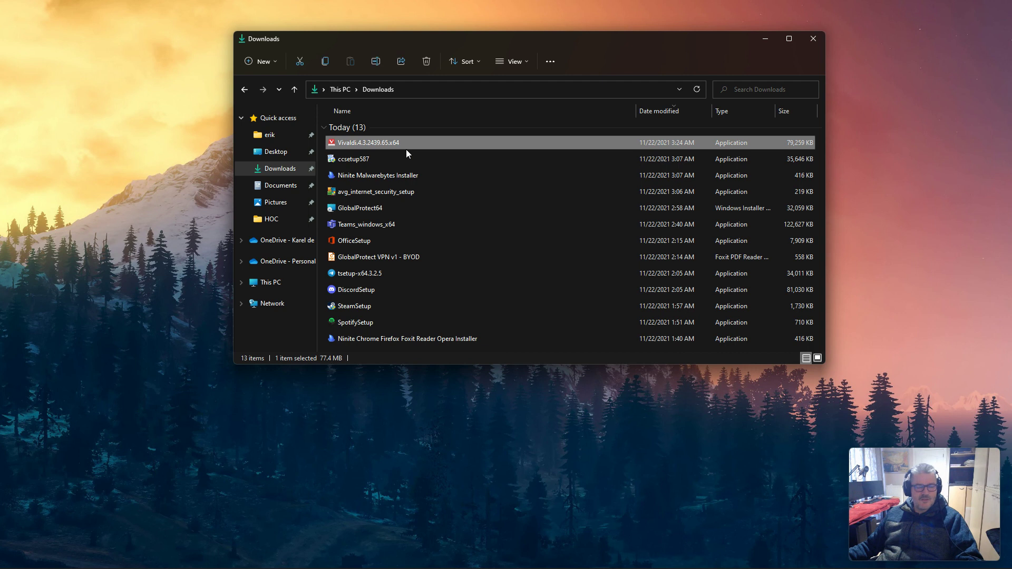
key("ctrl+a")
key("Delete")
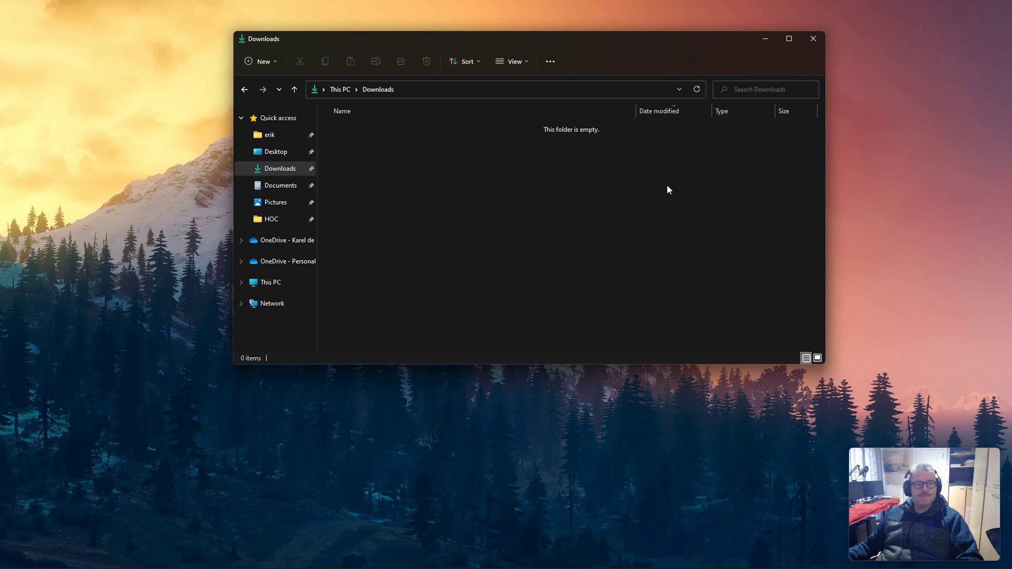
left_click(814, 39)
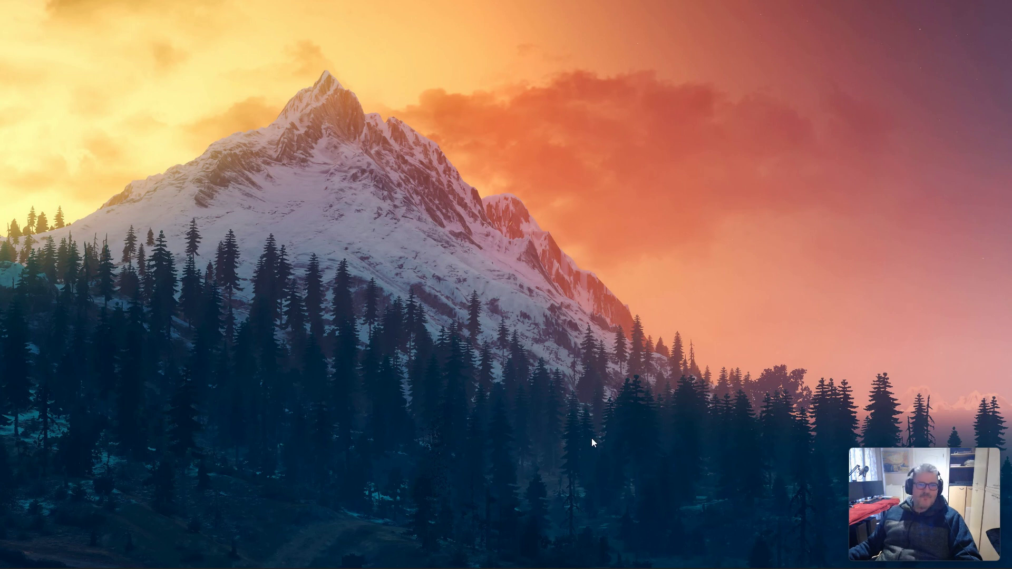
Step: Launch Settings from Start, view Display, then switch to Bluetooth & devices showing the Bose QC35 II
mouse_move(620, 567)
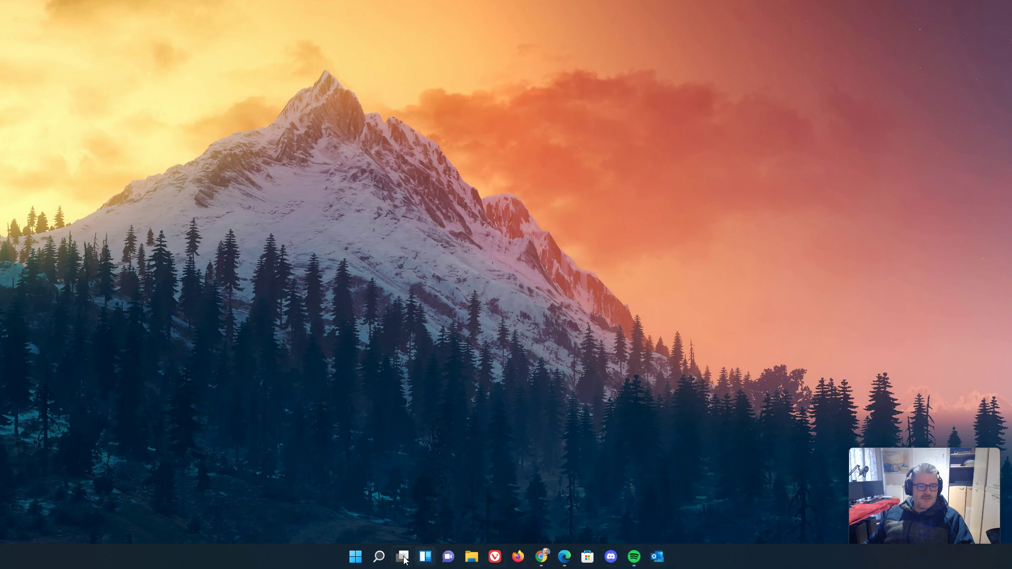
left_click(356, 556)
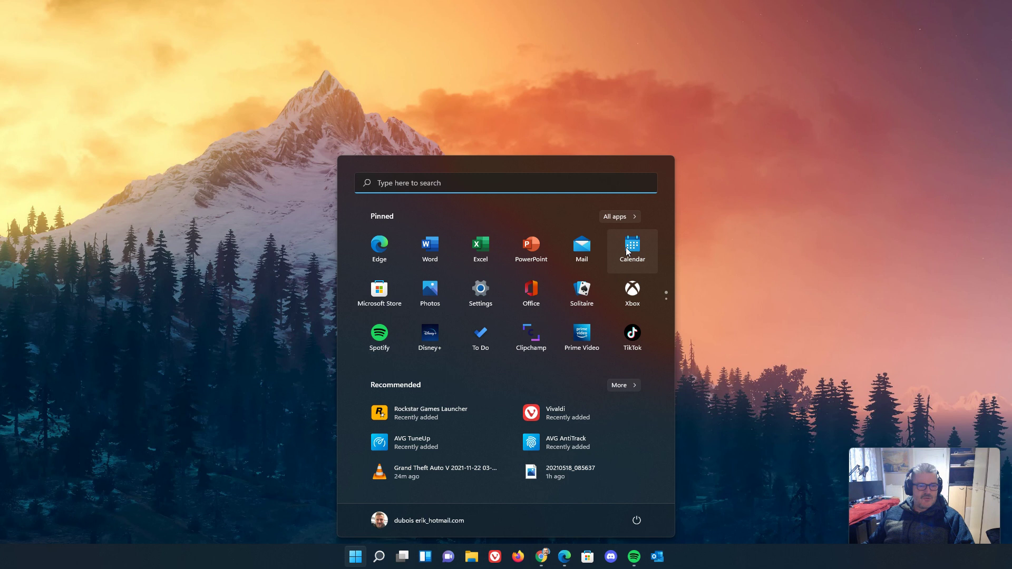
left_click(480, 291)
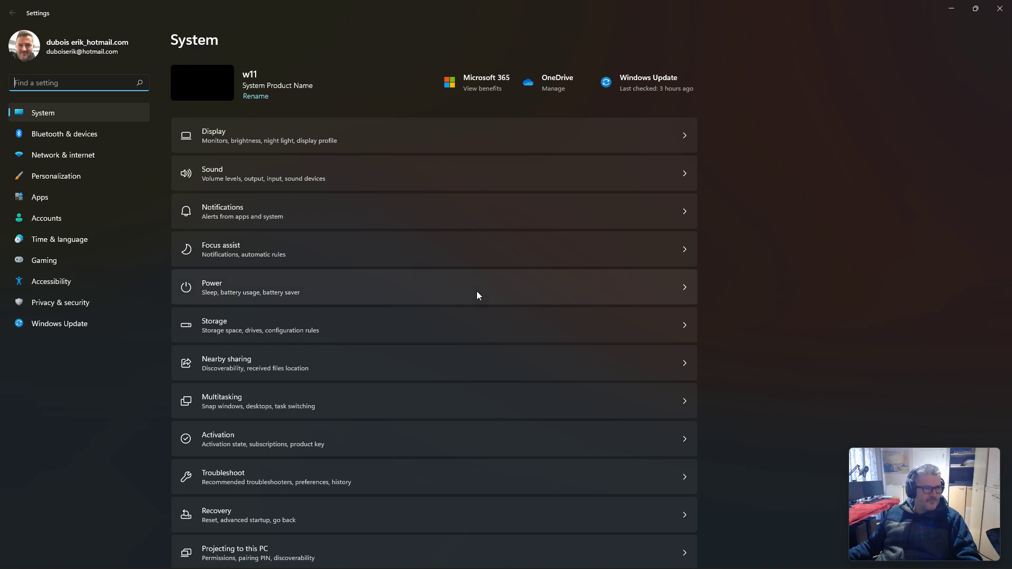
left_click(319, 140)
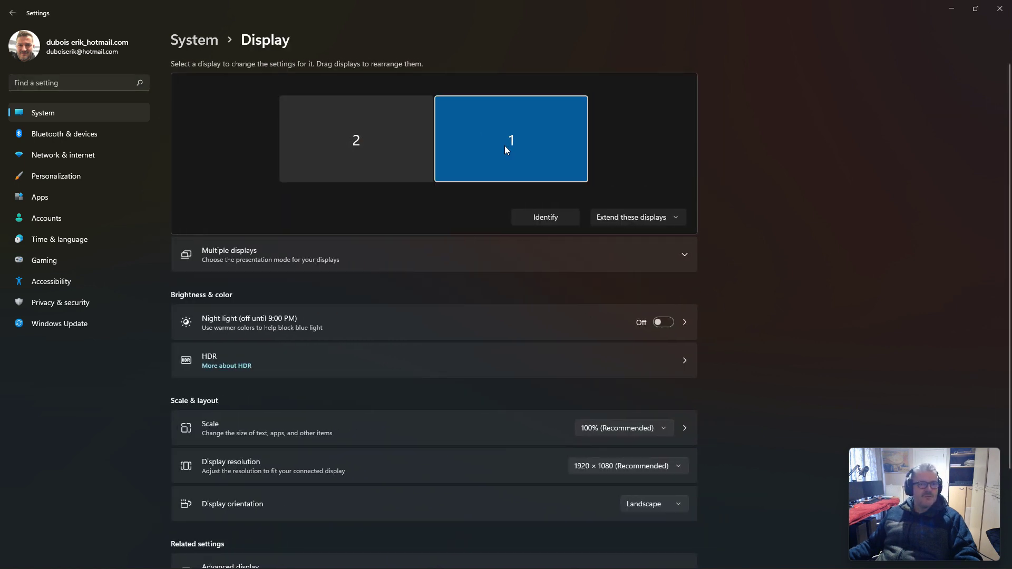
left_click(81, 133)
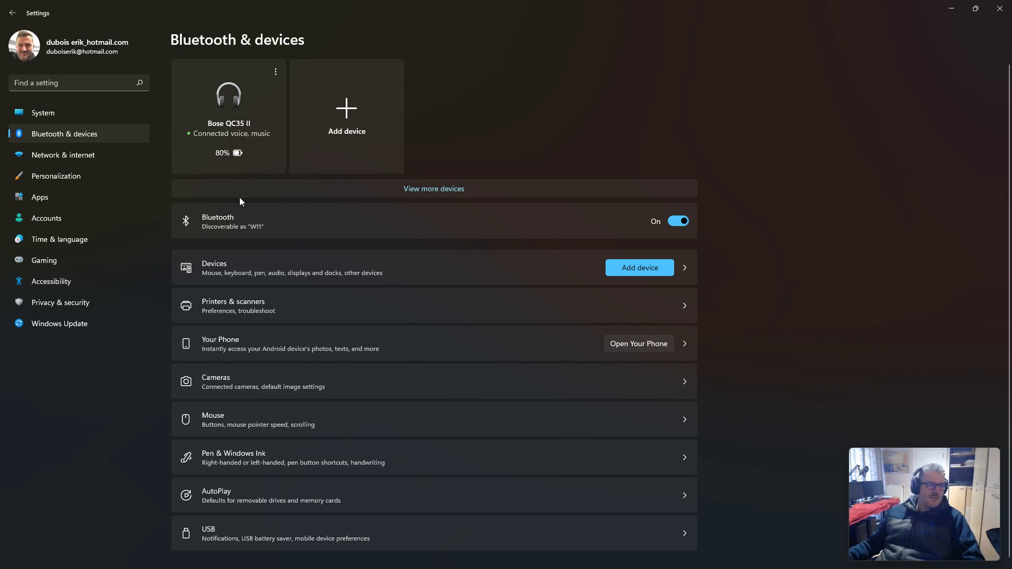
Step: Open Printers & scanners and start adding a device, then switch to Network & internet
left_click(286, 311)
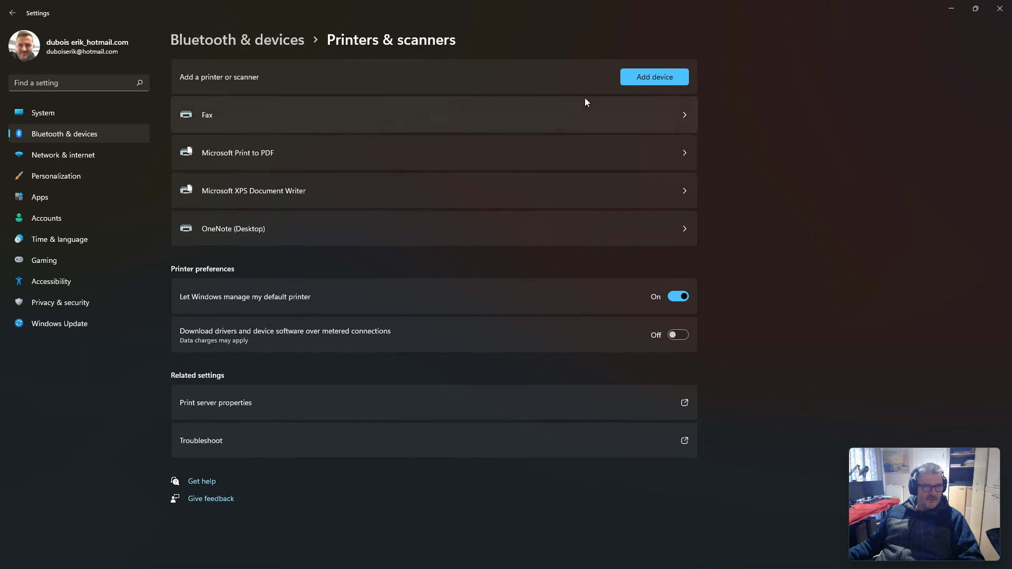
left_click(637, 77)
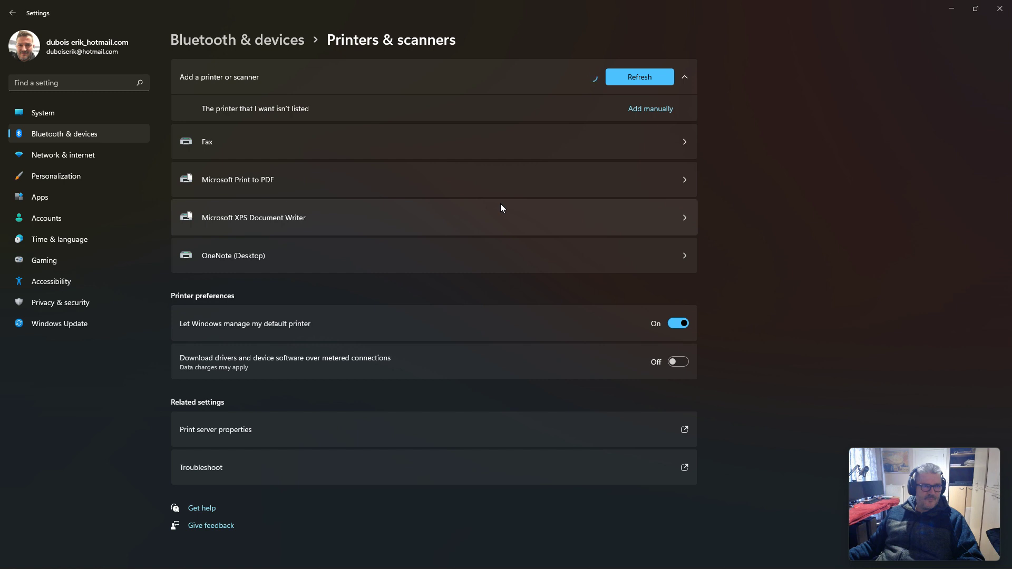
left_click(84, 155)
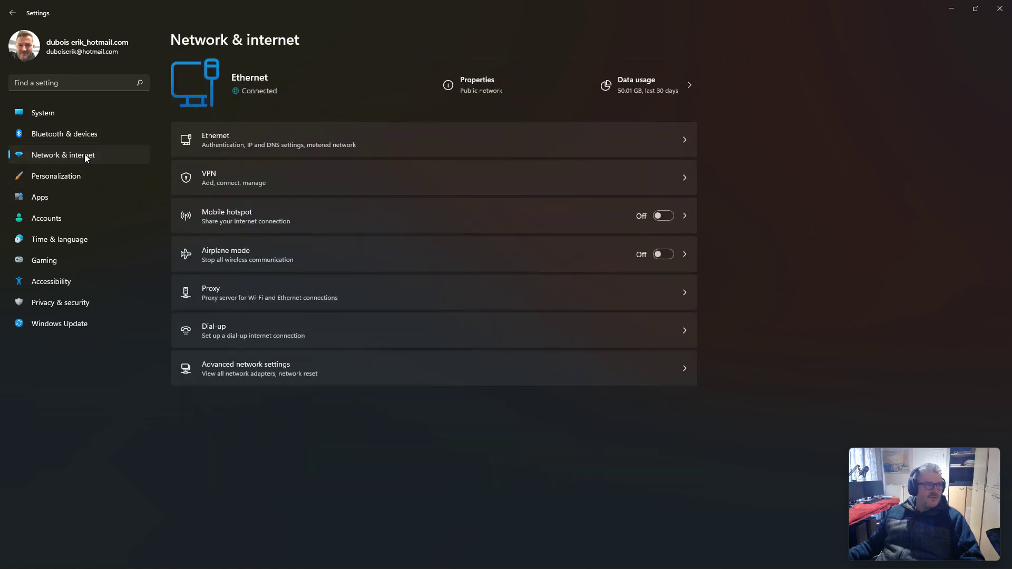
Step: Open Personalization, view the Background settings, then return to the main Personalization page
left_click(84, 175)
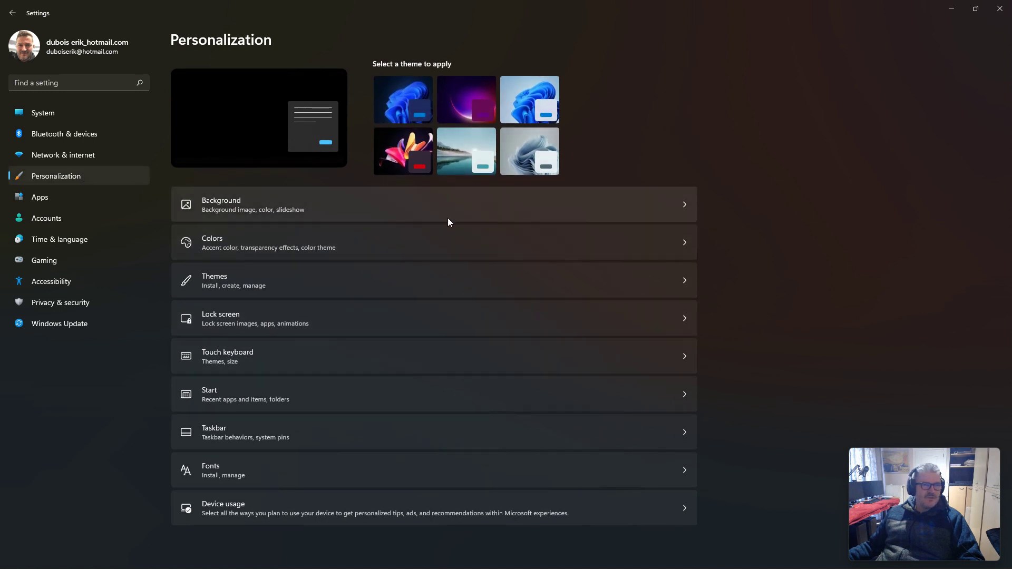
left_click(261, 210)
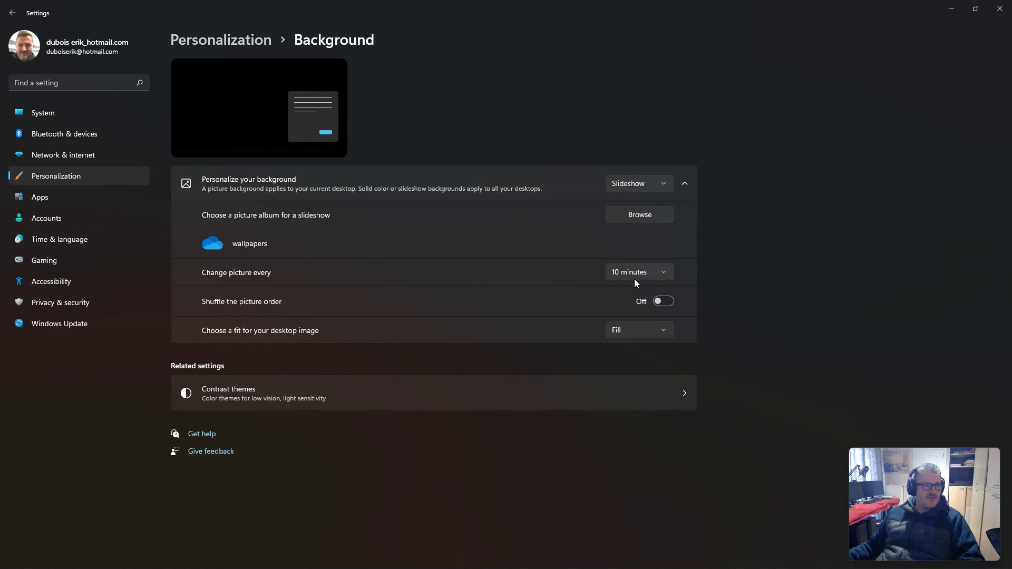
left_click(239, 44)
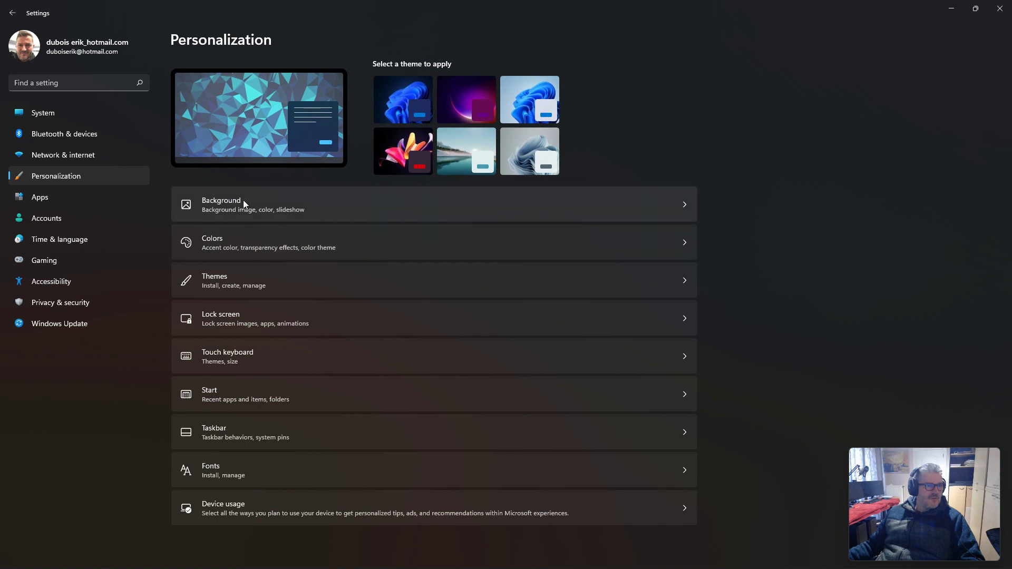
Step: On the Themes page, open and confirm Desktop icon settings, then minimise and restore Settings
left_click(242, 286)
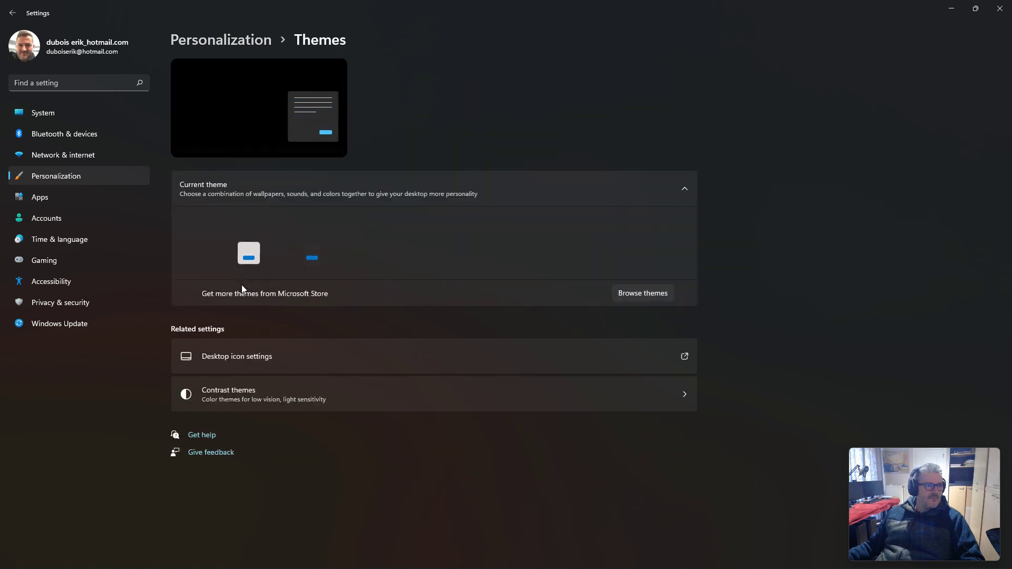
left_click(257, 357)
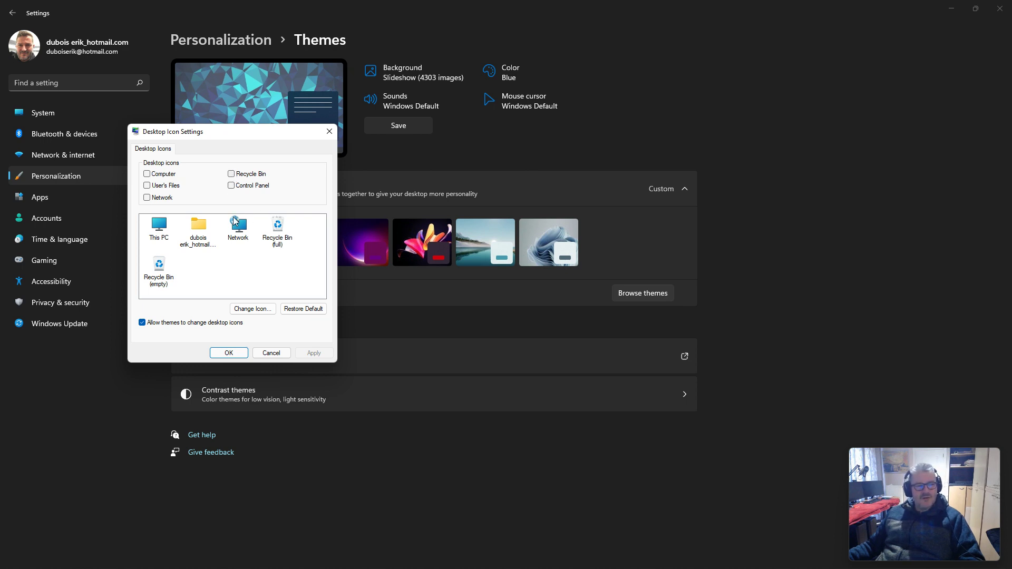
left_click(242, 354)
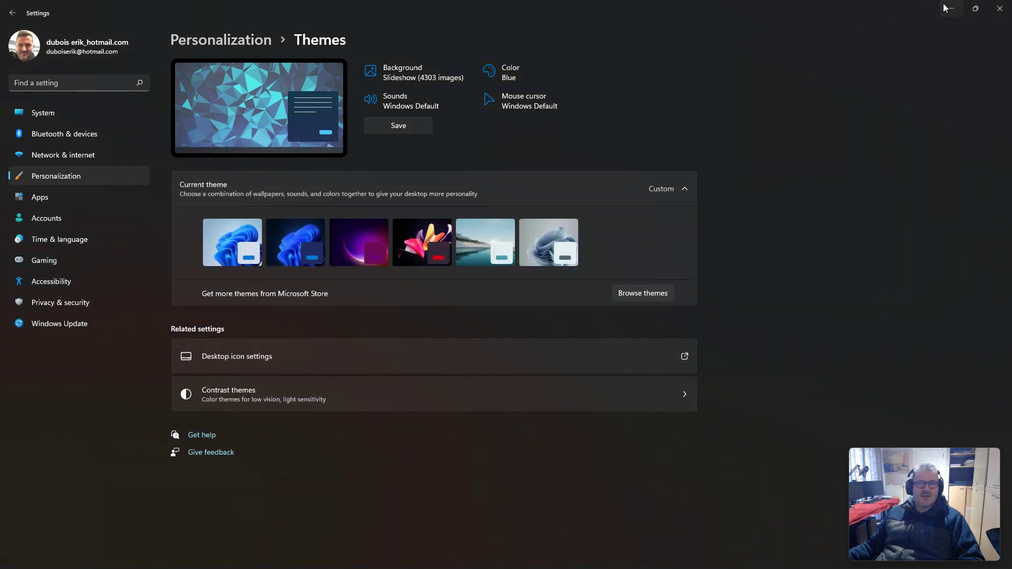
left_click(951, 8)
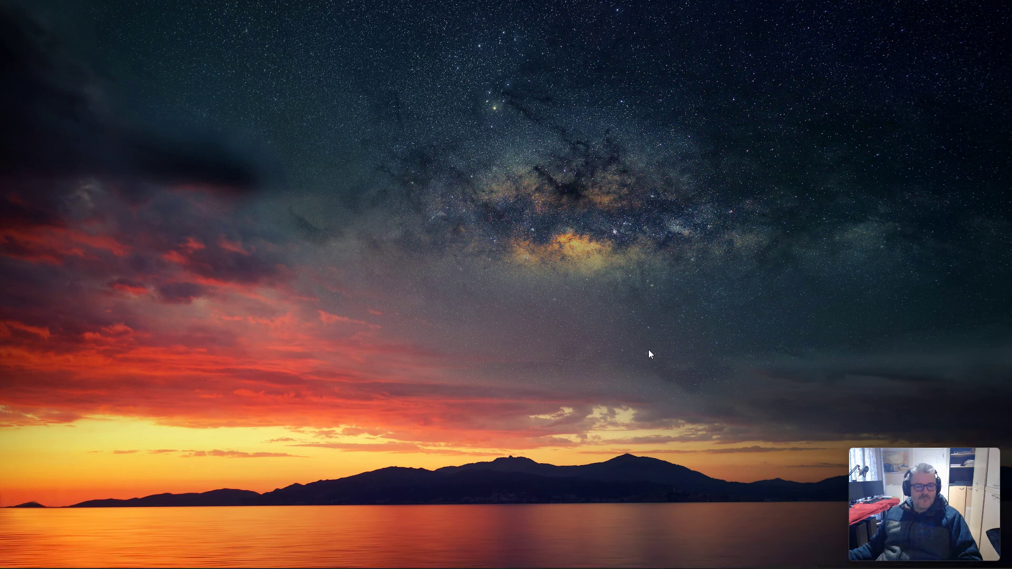
left_click(668, 557)
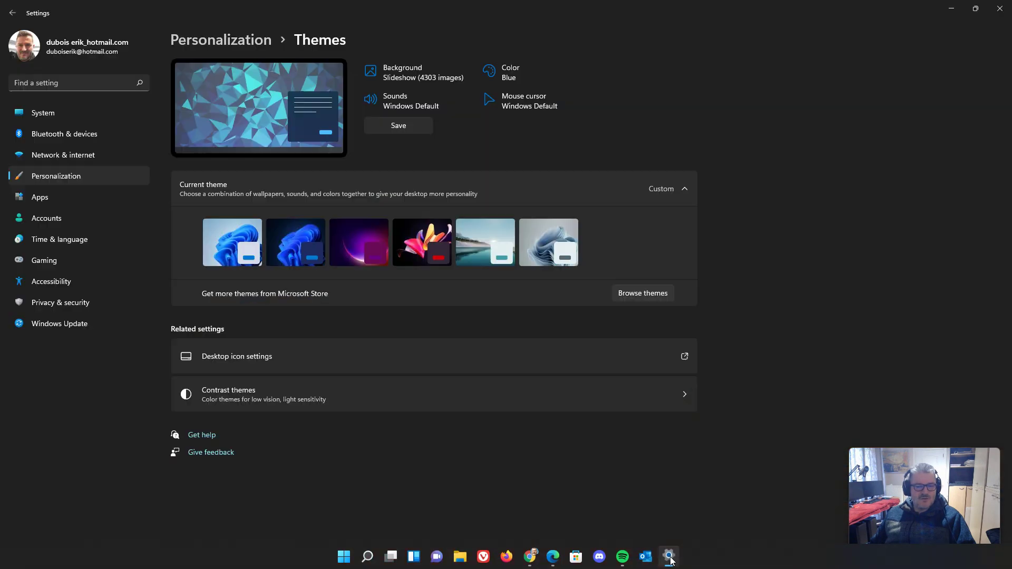
Step: Turn on 'Use the Print screen button to open screen snipping' under Accessibility > Keyboard
left_click(71, 197)
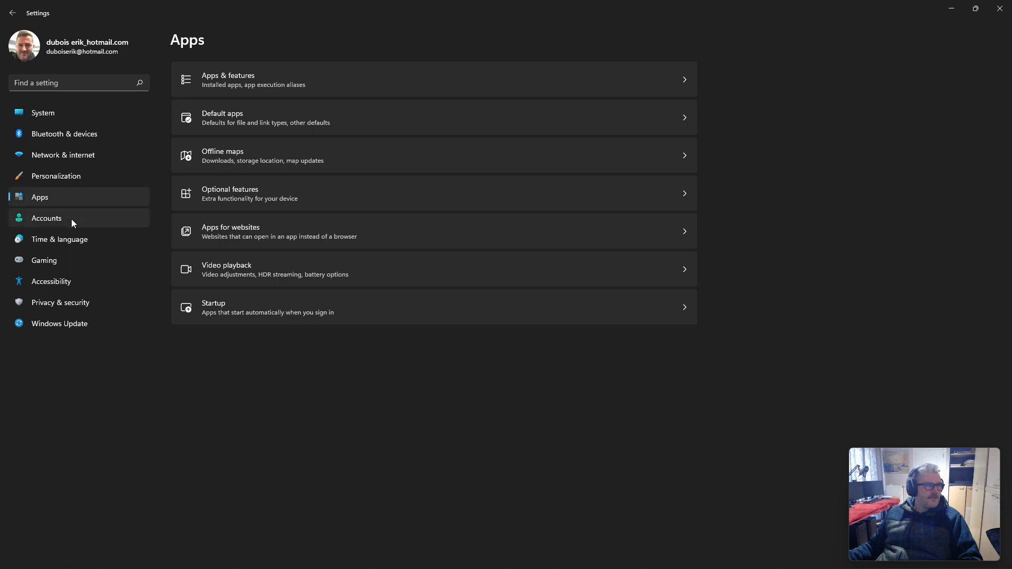
left_click(79, 279)
scroll(412, 283, "down", 2)
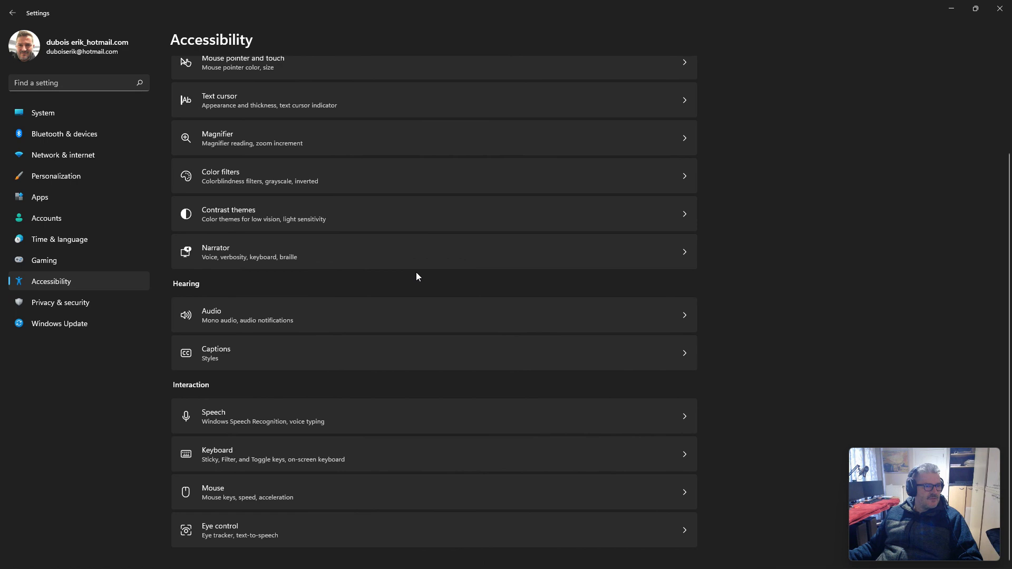
left_click(370, 471)
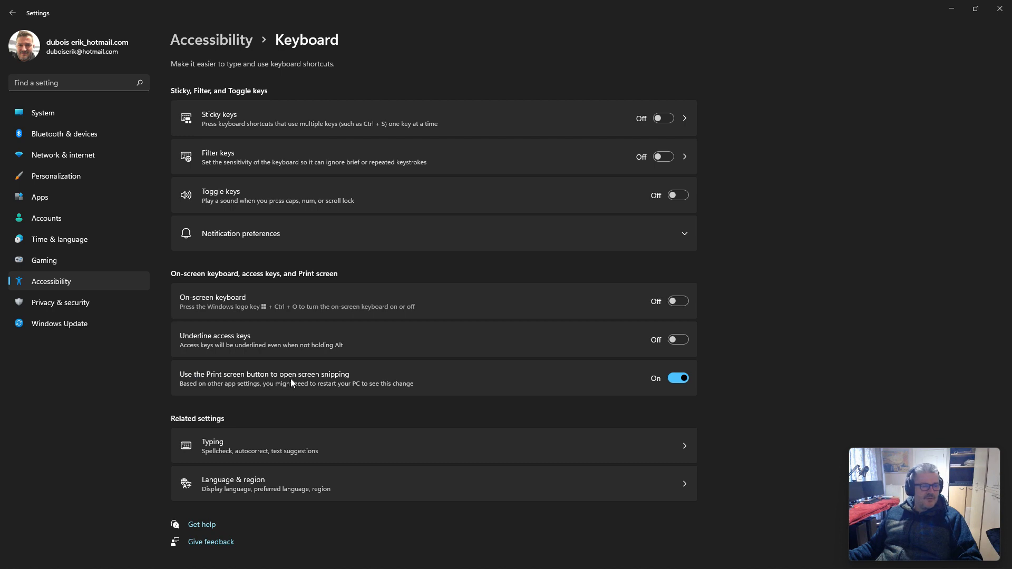
left_click(672, 379)
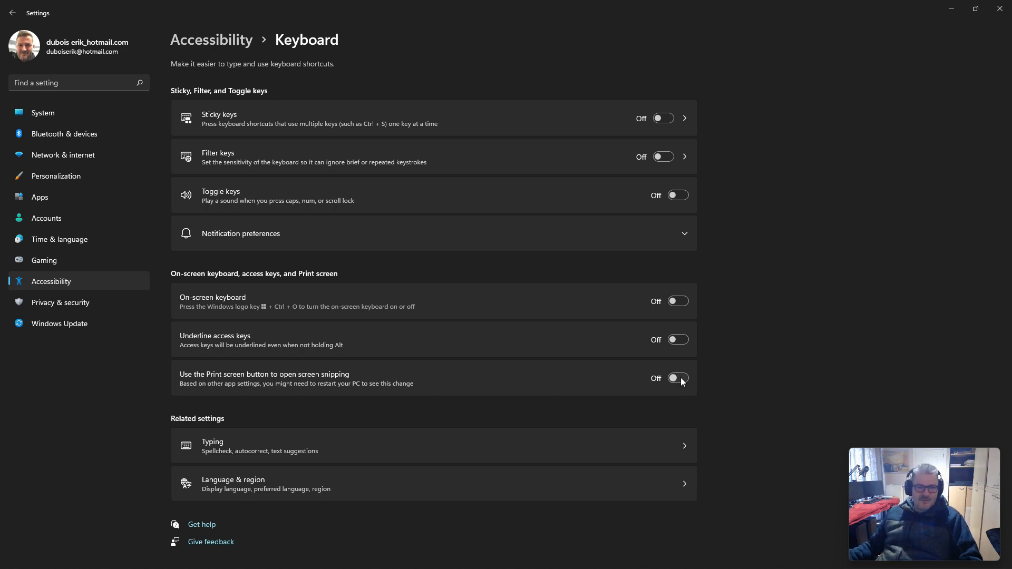
Step: Test it with PrtScn by snipping a rectangular region, then go to Privacy & security
key("Print")
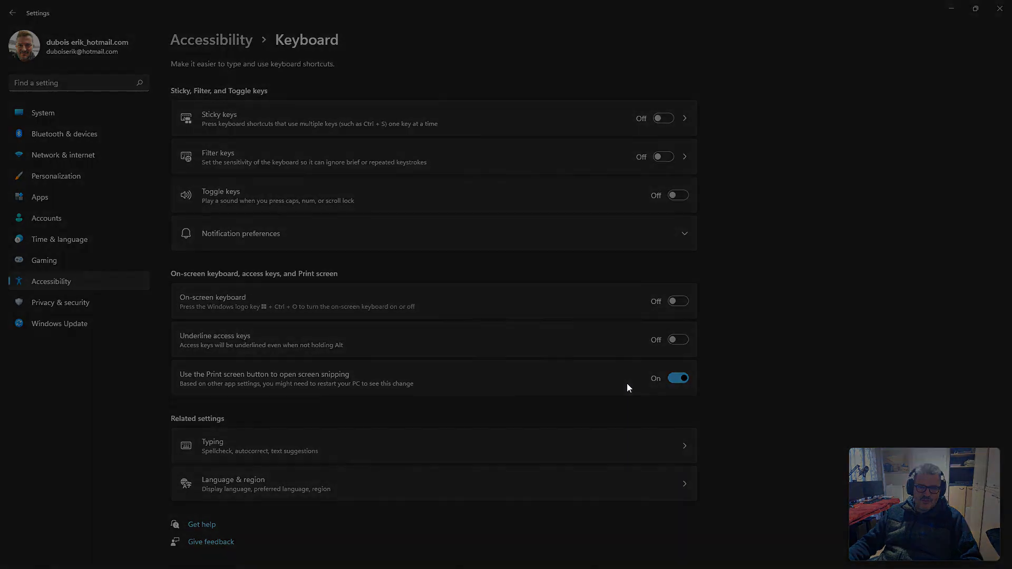
left_click_drag(510, 266, 723, 431)
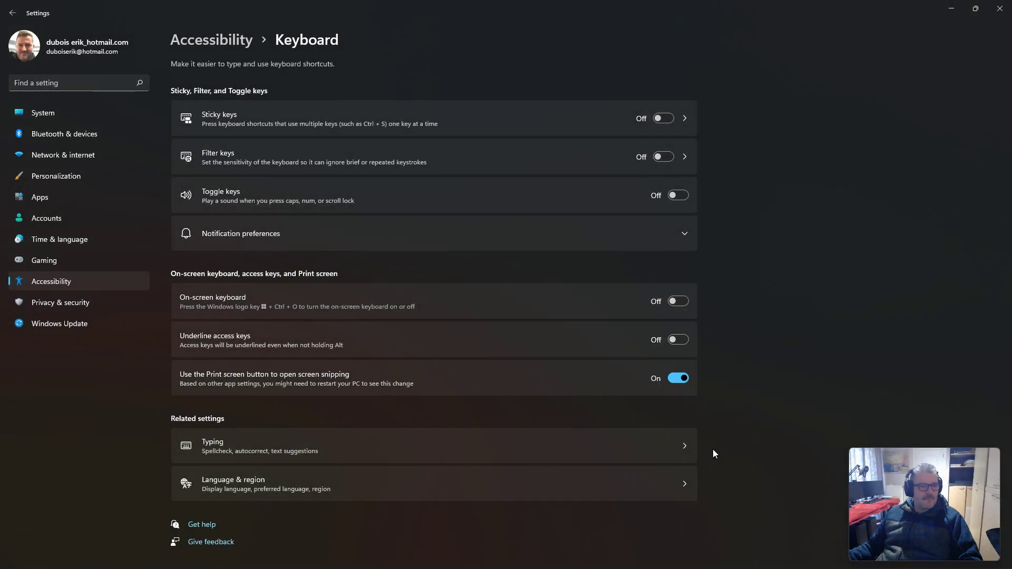
left_click(65, 305)
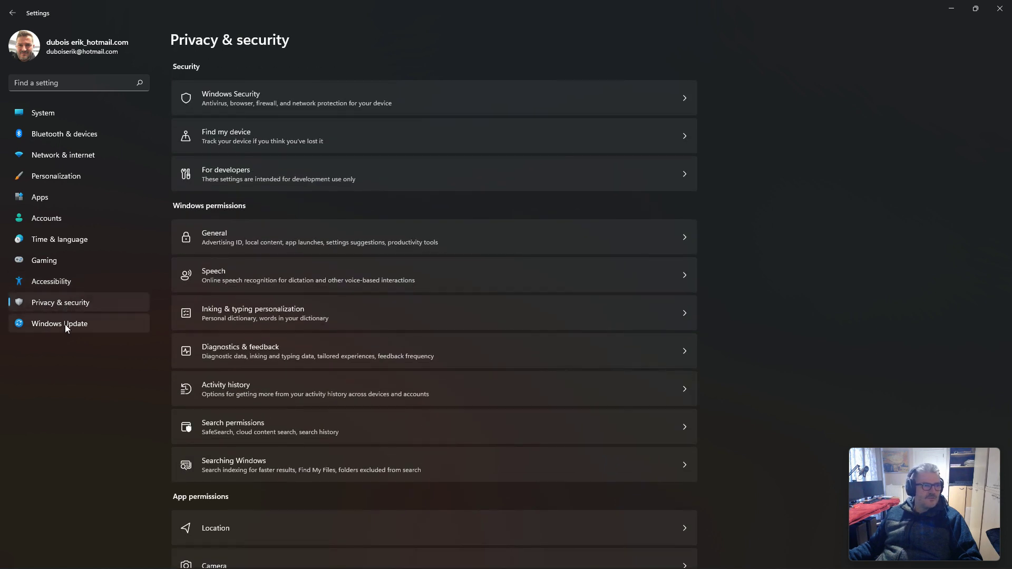
Step: Check the Windows Update page, return to Privacy & security, and close Settings
left_click(65, 324)
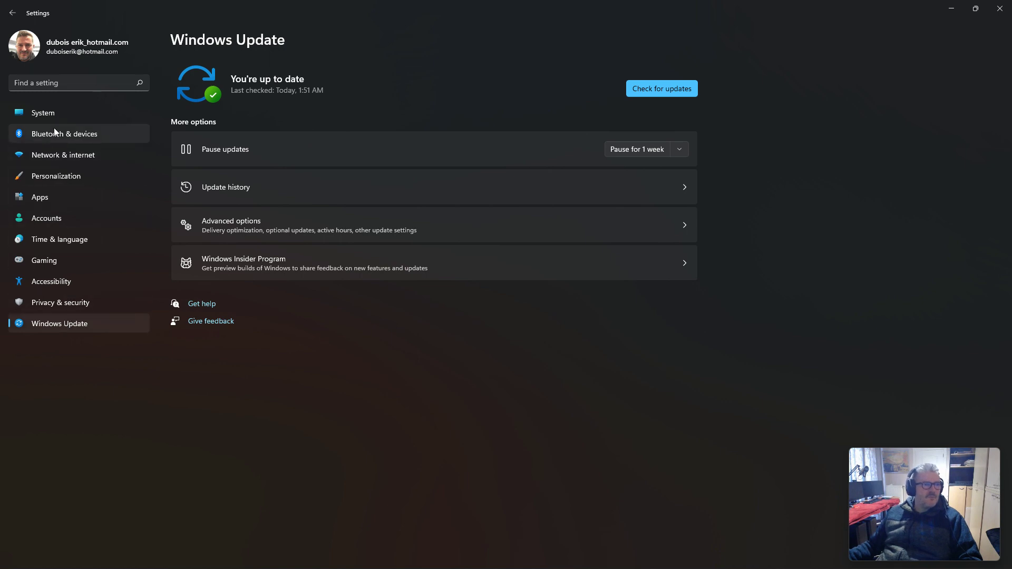
left_click(13, 12)
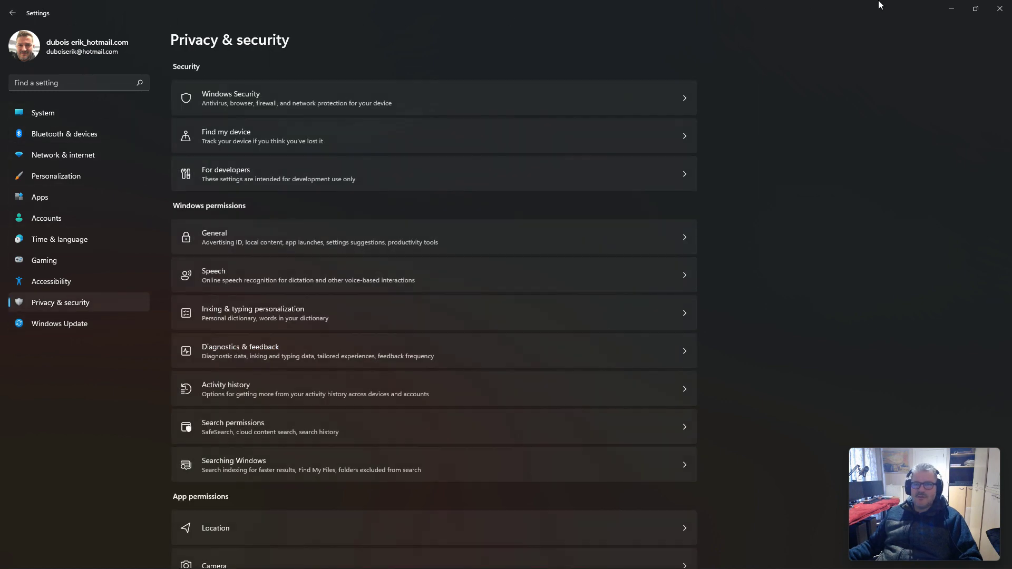
left_click(1000, 9)
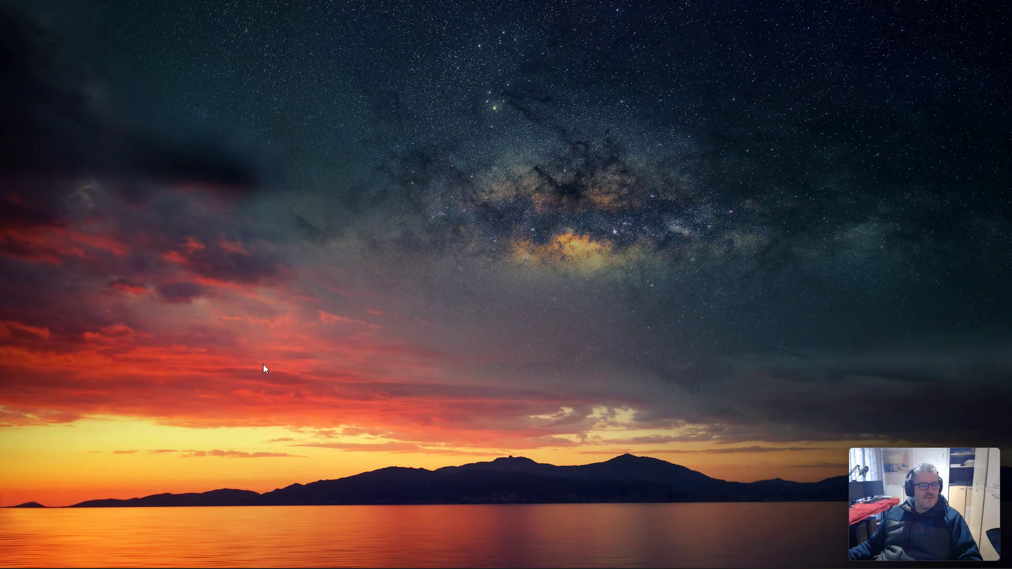
Step: Show the Start button's system tools menu, then dismiss it into the Start menu
mouse_move(363, 561)
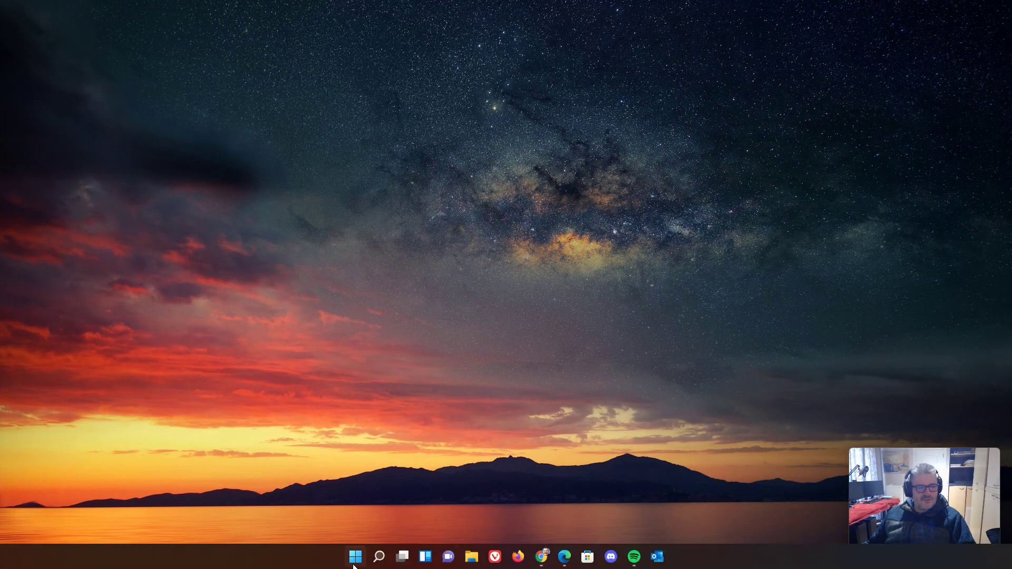
right_click(362, 561)
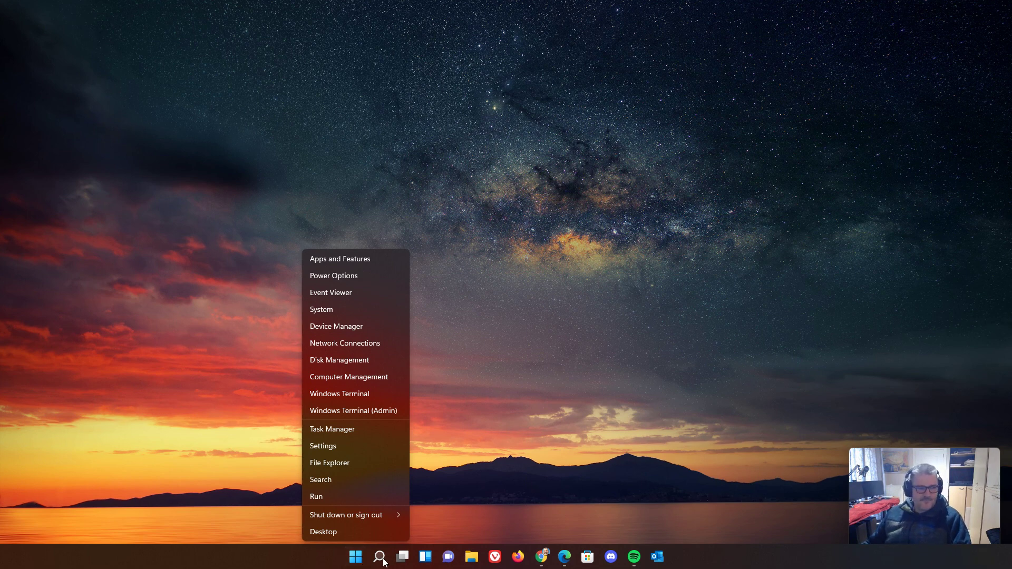
left_click(363, 562)
Step: Search 'cont' to launch Control Panel and move its window toward the top-left
type("cont")
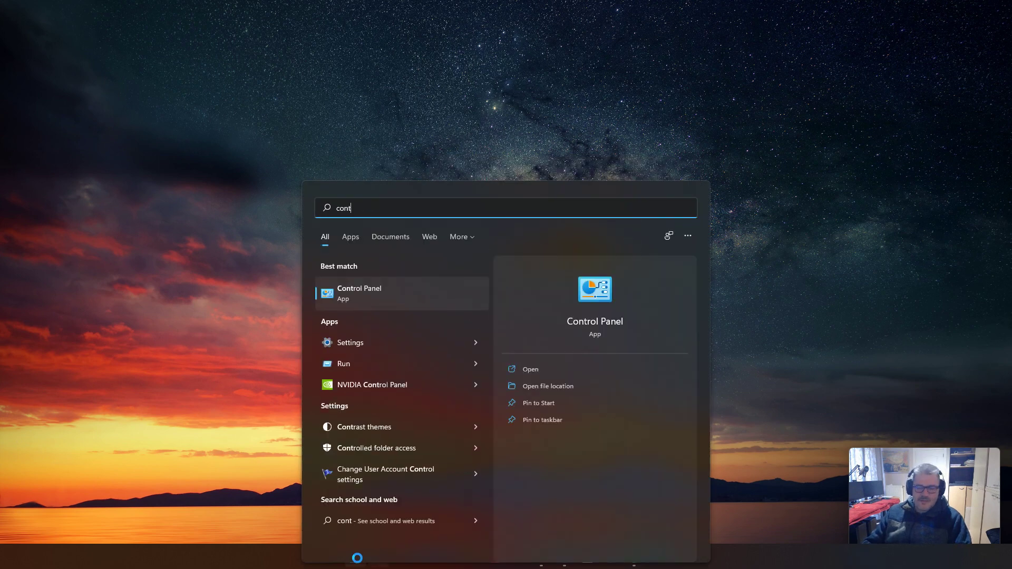
key("Escape")
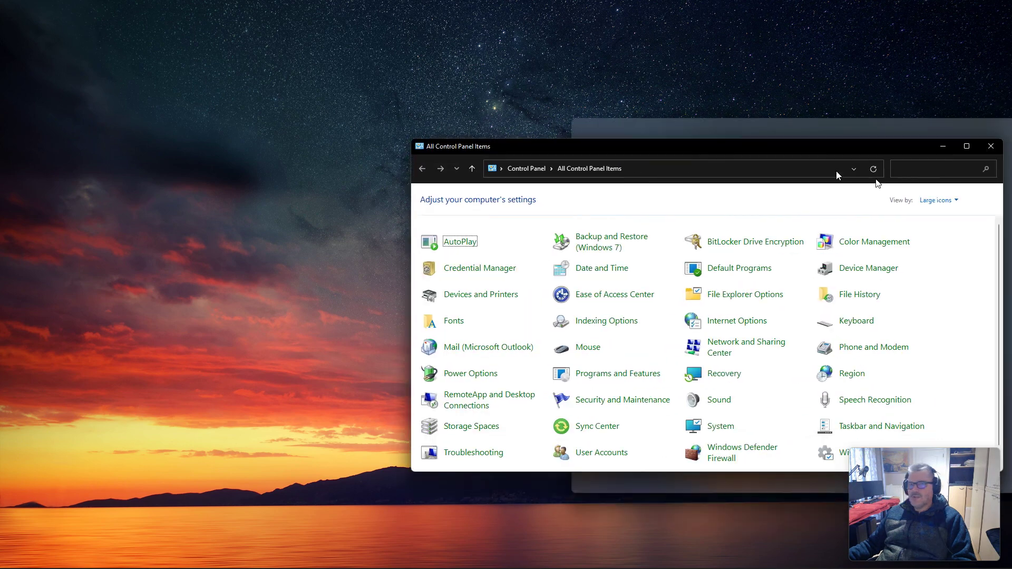
left_click_drag(835, 171, 643, 93)
left_click_drag(531, 61, 468, 22)
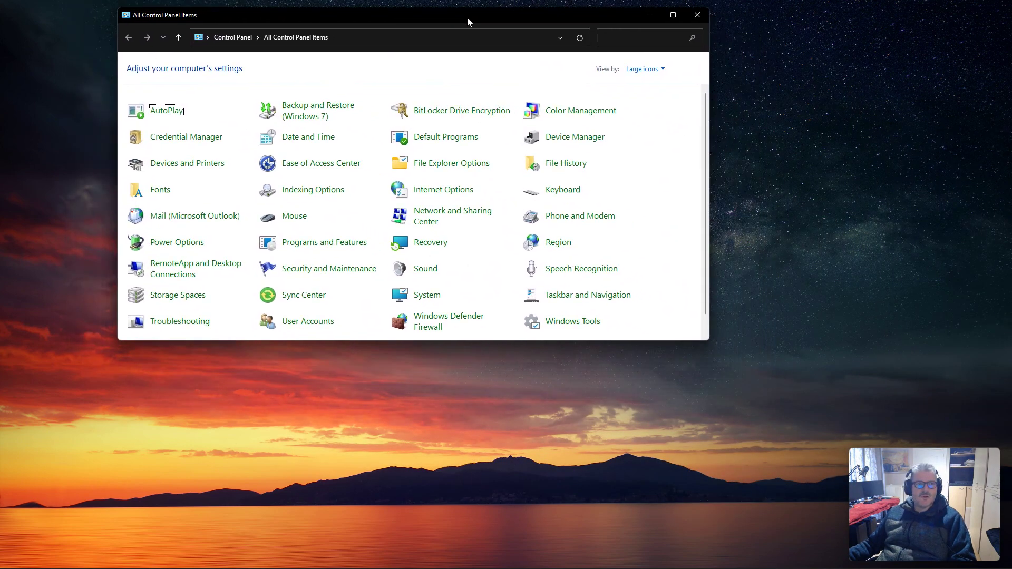
Step: View Control Panel items as small icons, then large icons, and close the window
left_click(644, 70)
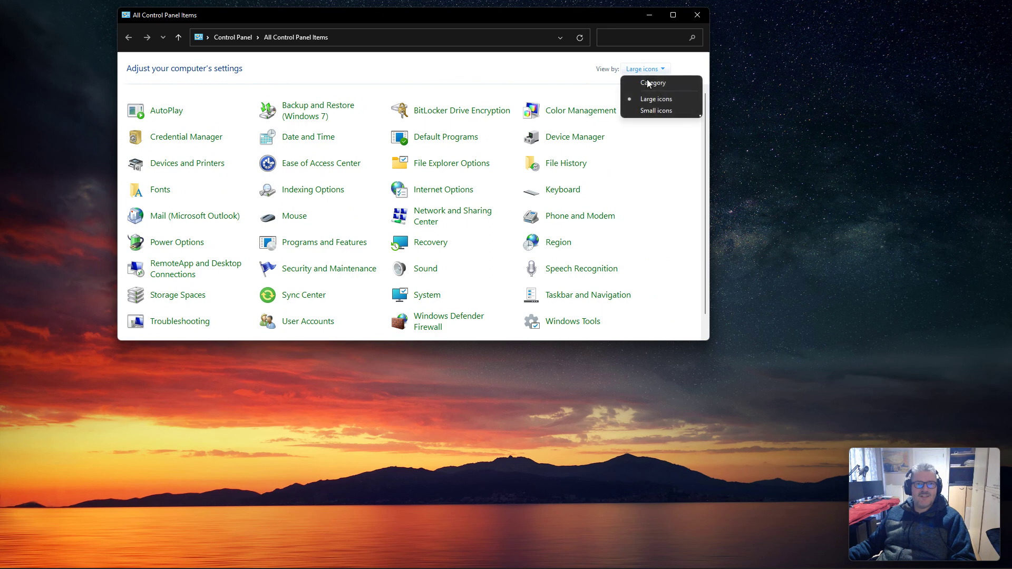
left_click(656, 110)
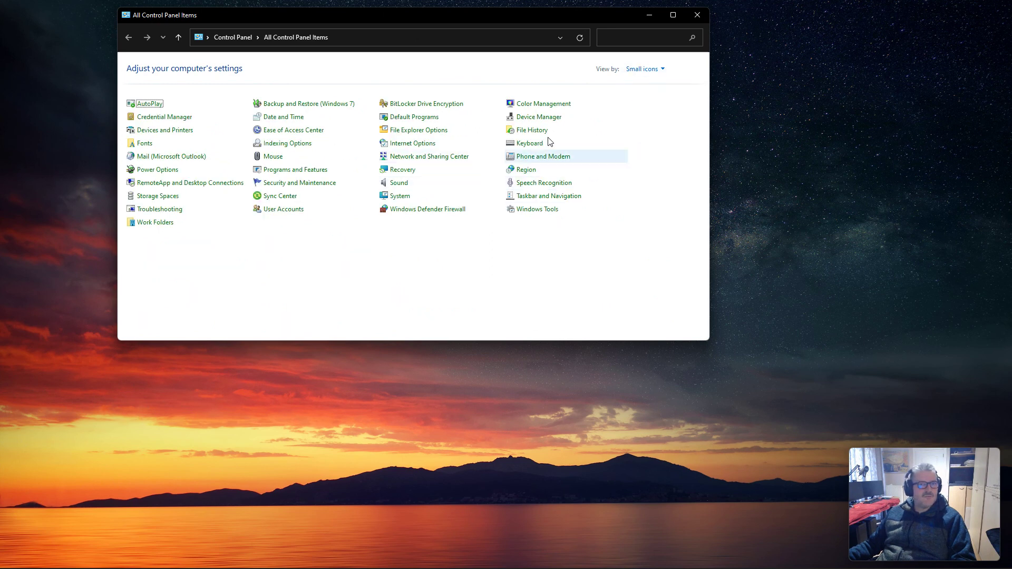
left_click(652, 70)
left_click(662, 100)
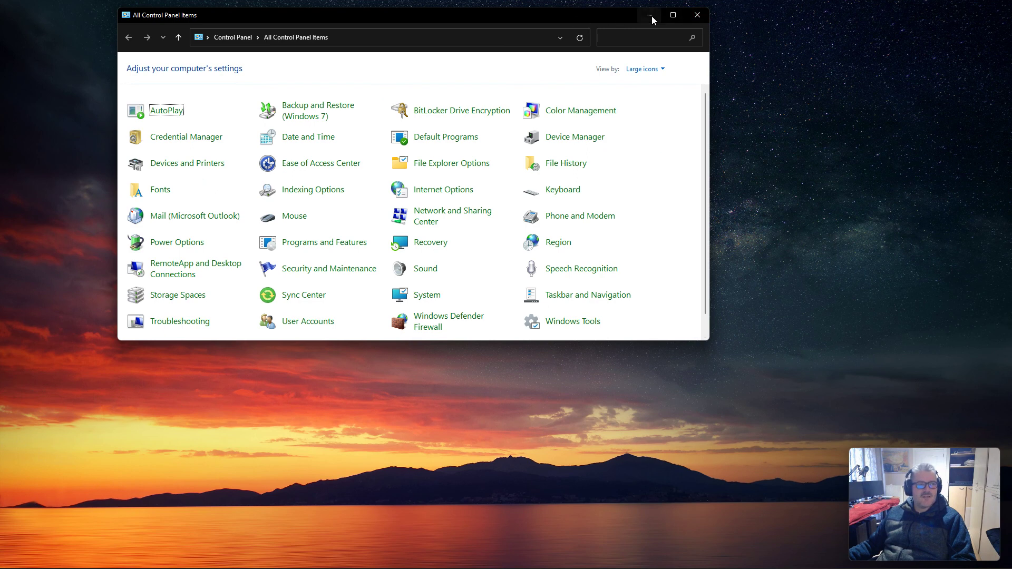
left_click(697, 15)
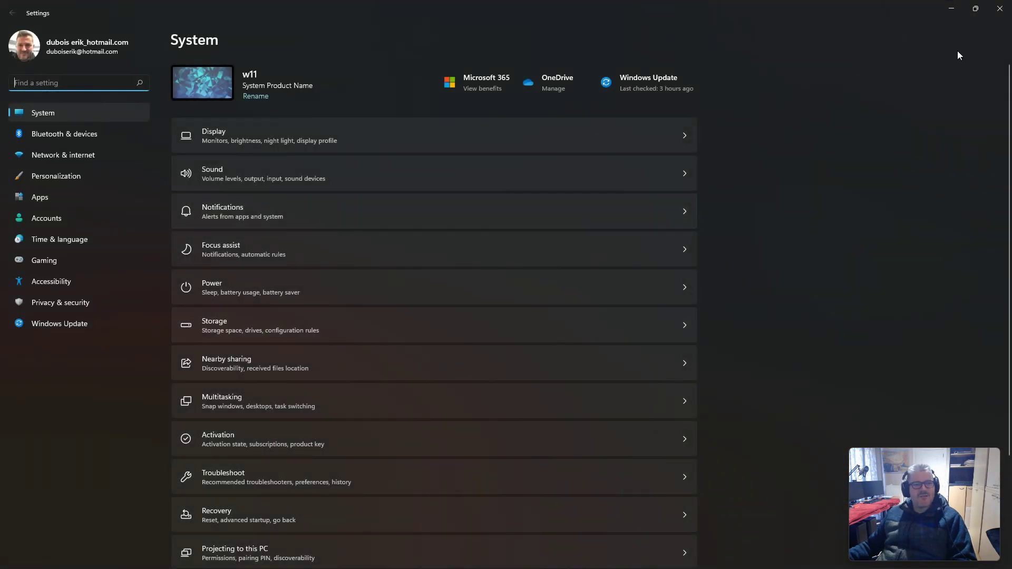
left_click(999, 13)
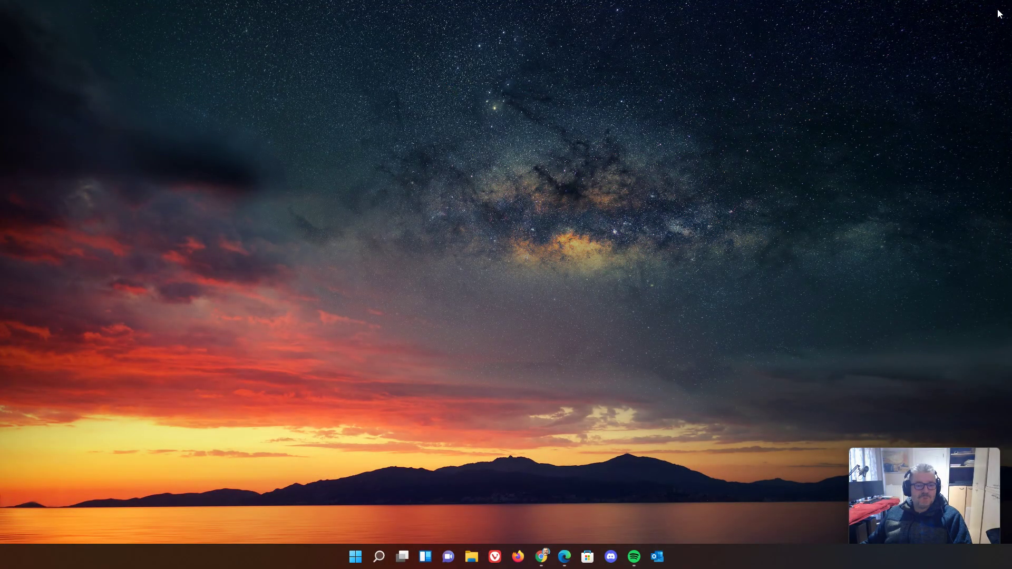